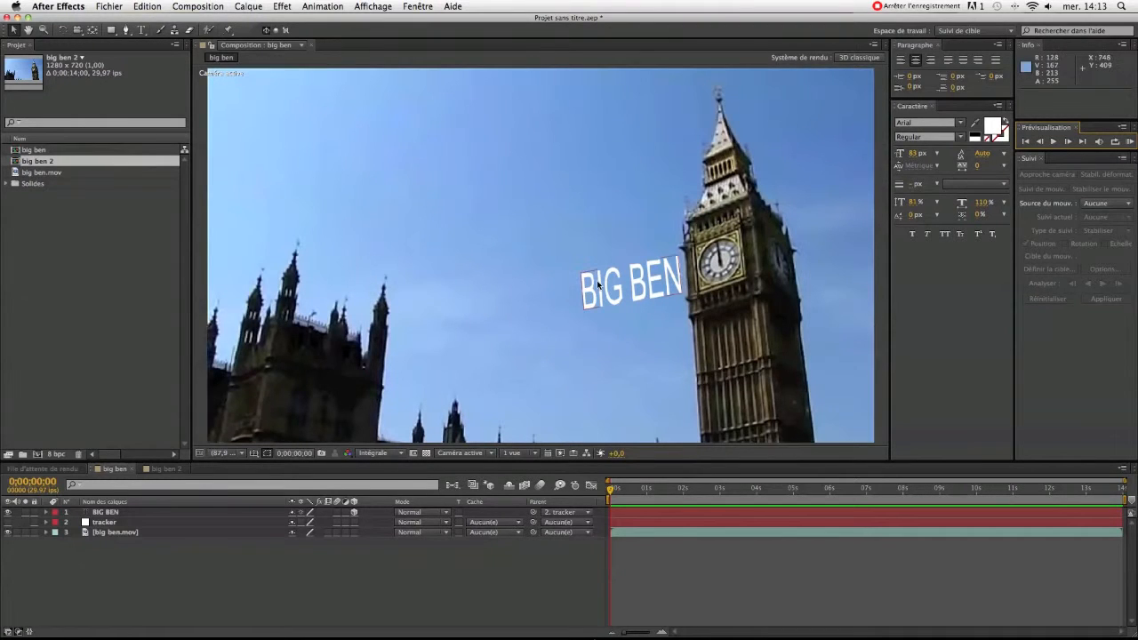
Preview the big ben composition, and create a null object in the big ben 2 composition.
click(1129, 143)
click(160, 468)
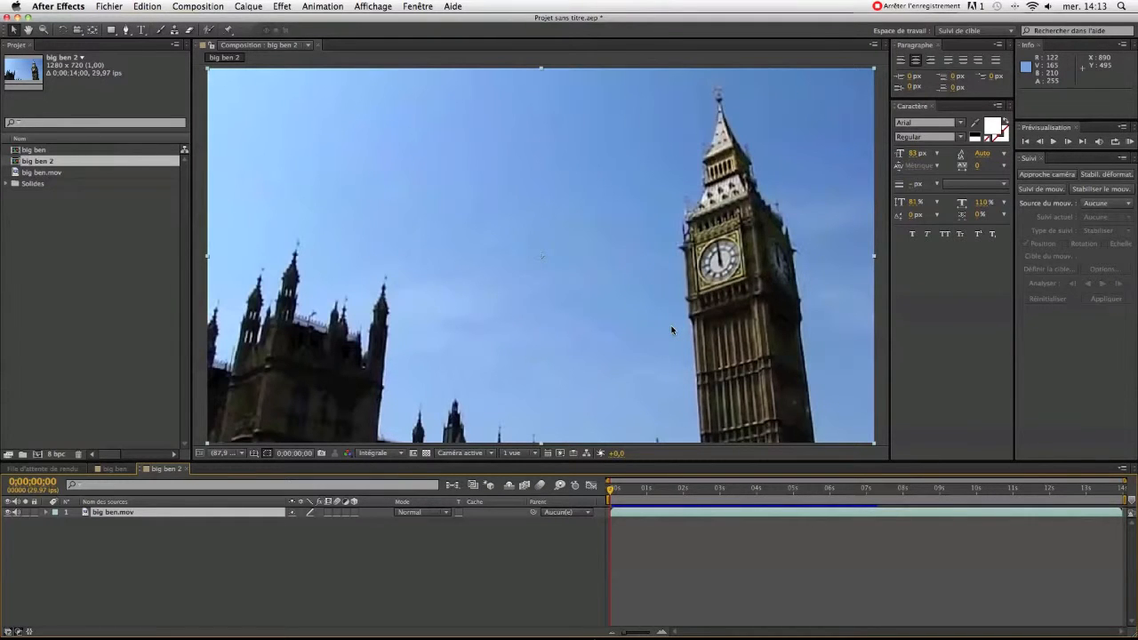
right_click(298, 553)
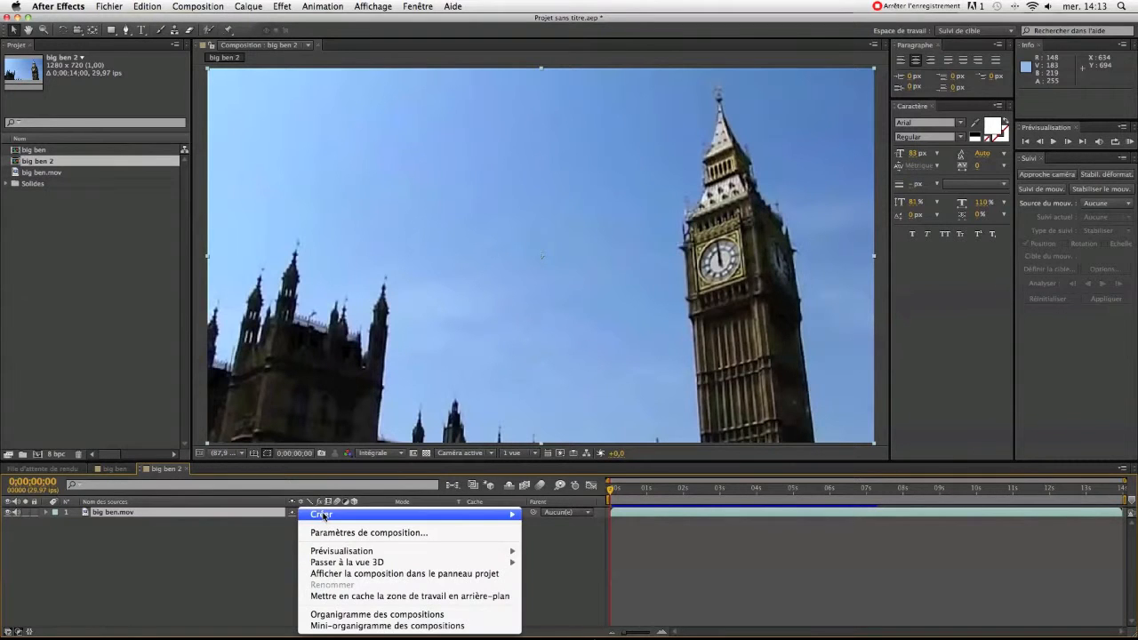
mouse_move(446, 515)
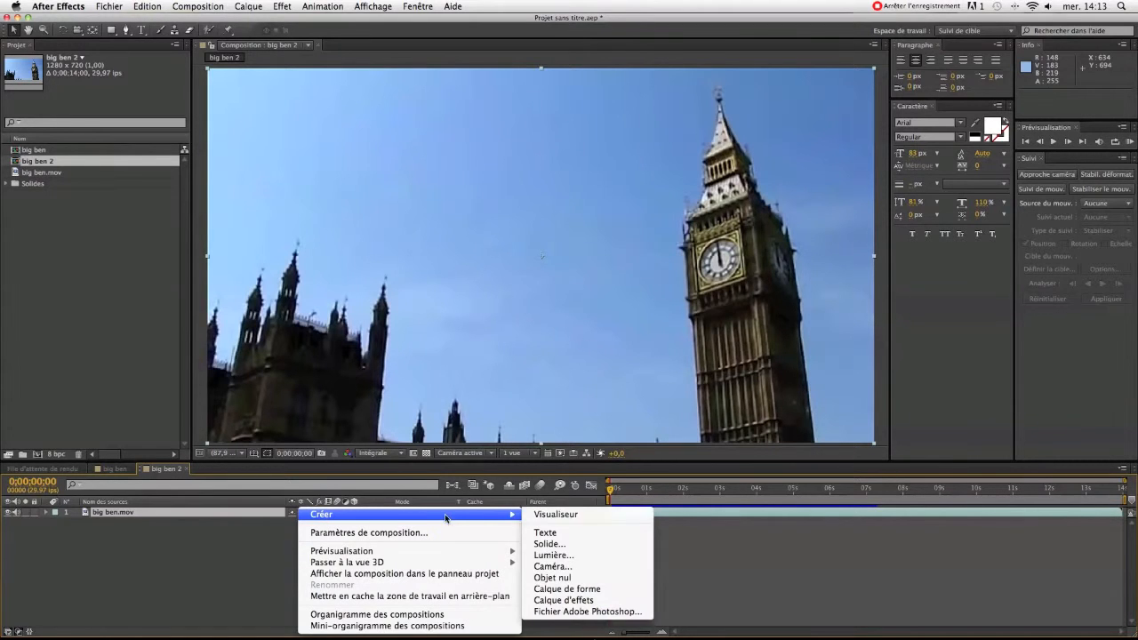
click(572, 578)
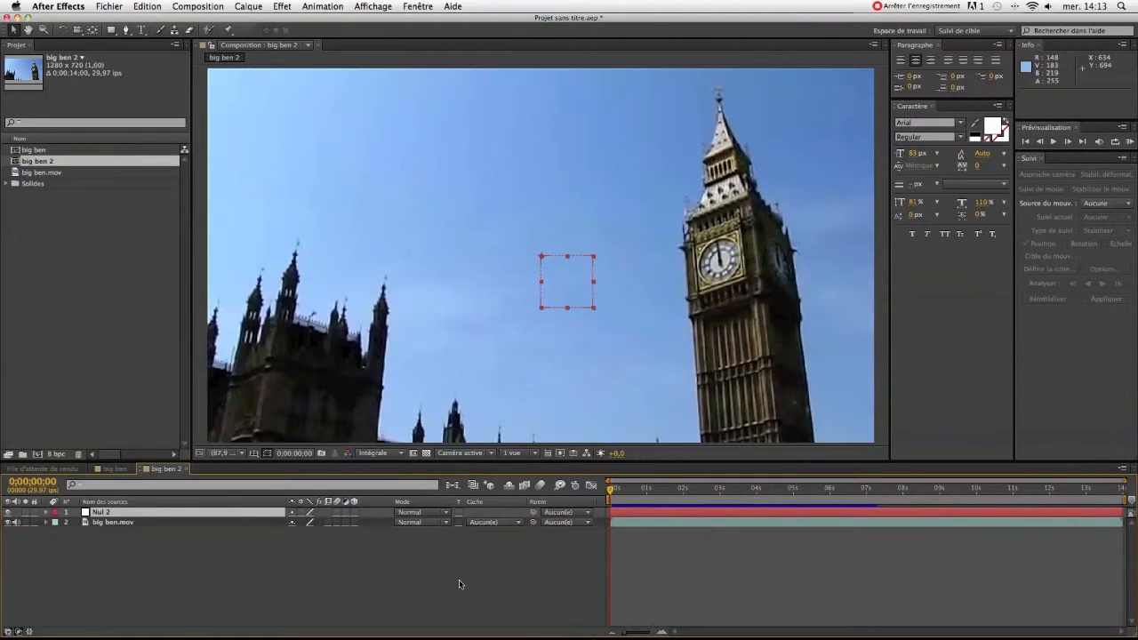
Rename the new null object layer as tracker.
right_click(178, 512)
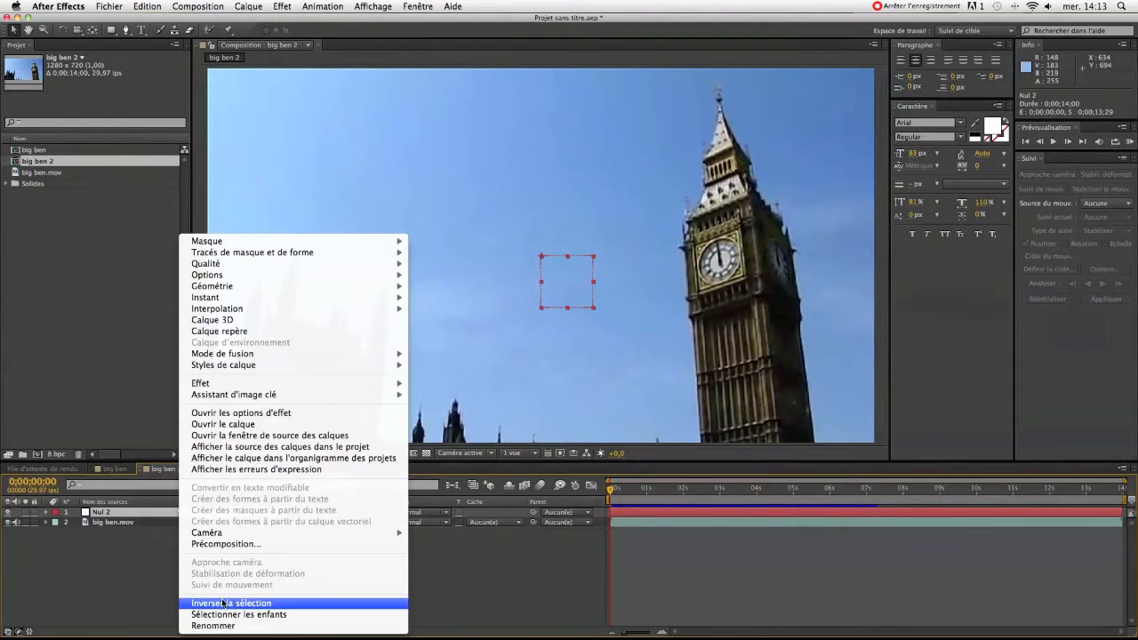
click(253, 625)
text(tracker)
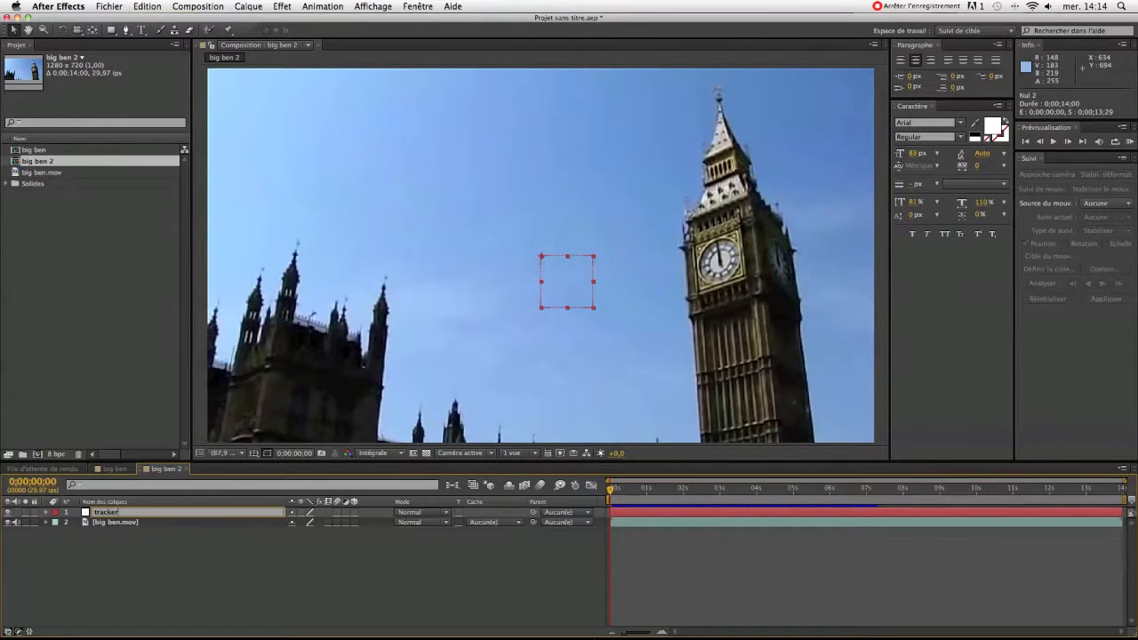
click(256, 567)
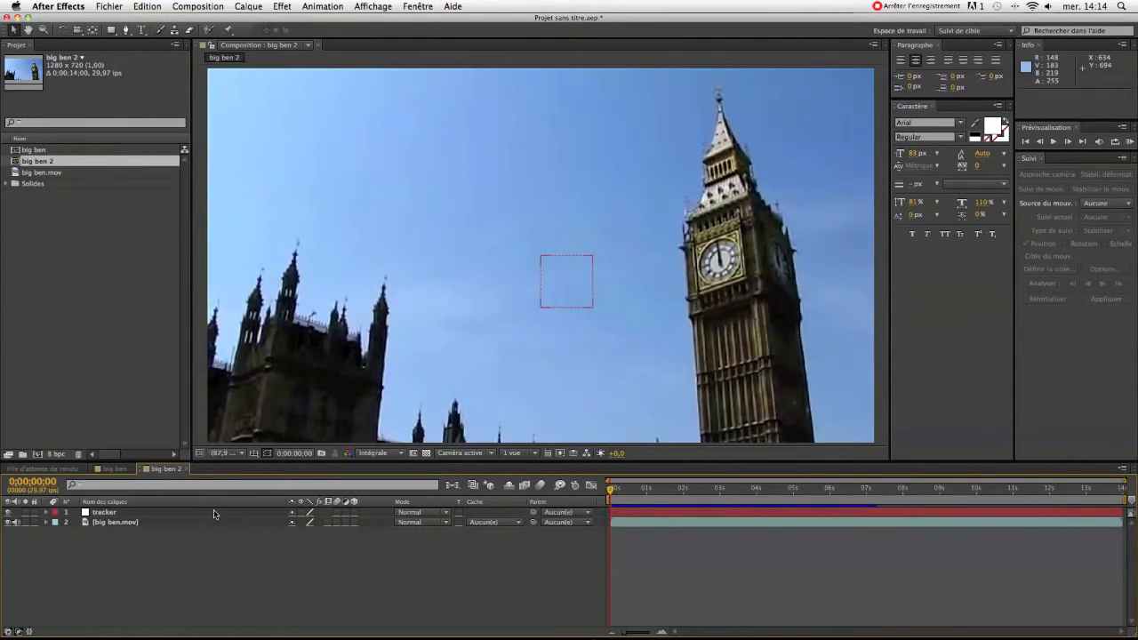
Send the big ben.mov layer to mocha AE, skipping registration, and create the big ben project over the existing file.
click(632, 521)
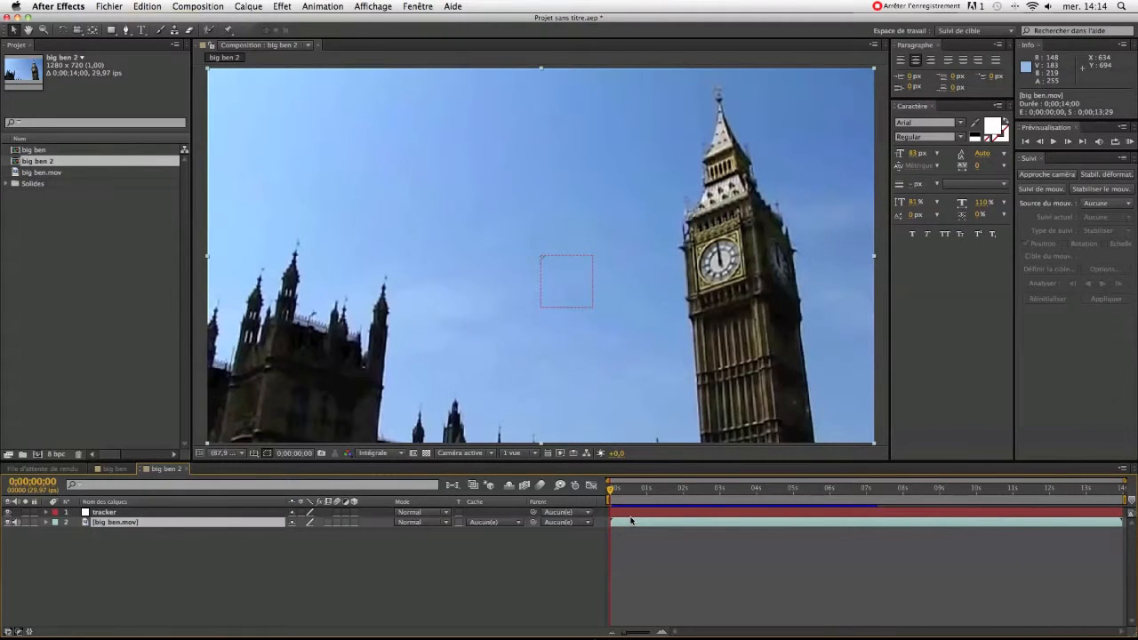
click(320, 6)
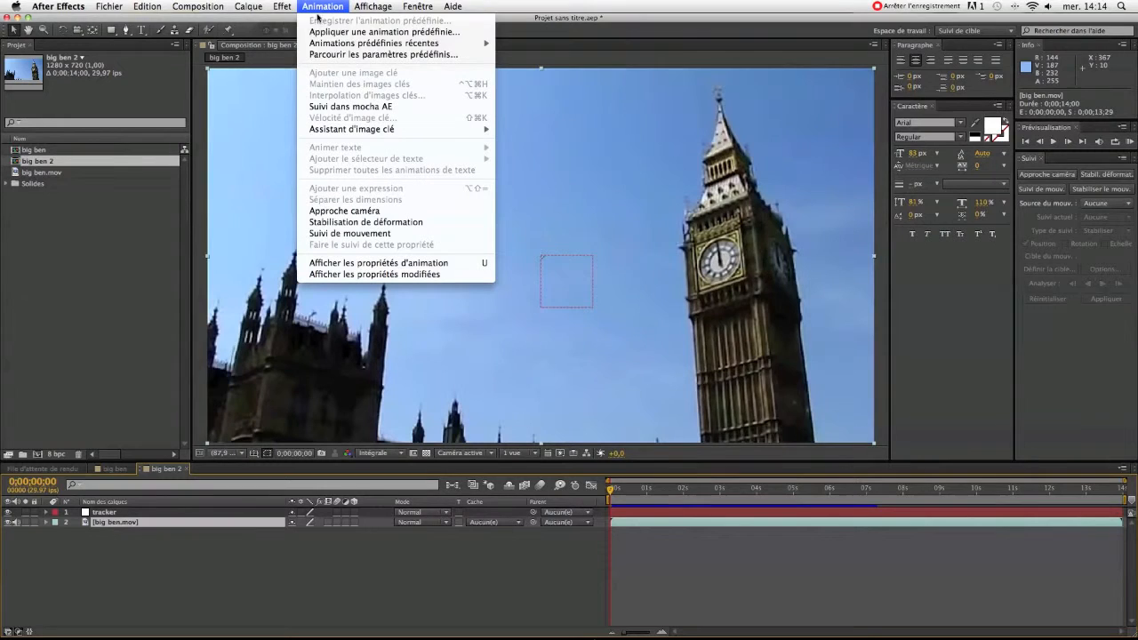
click(346, 106)
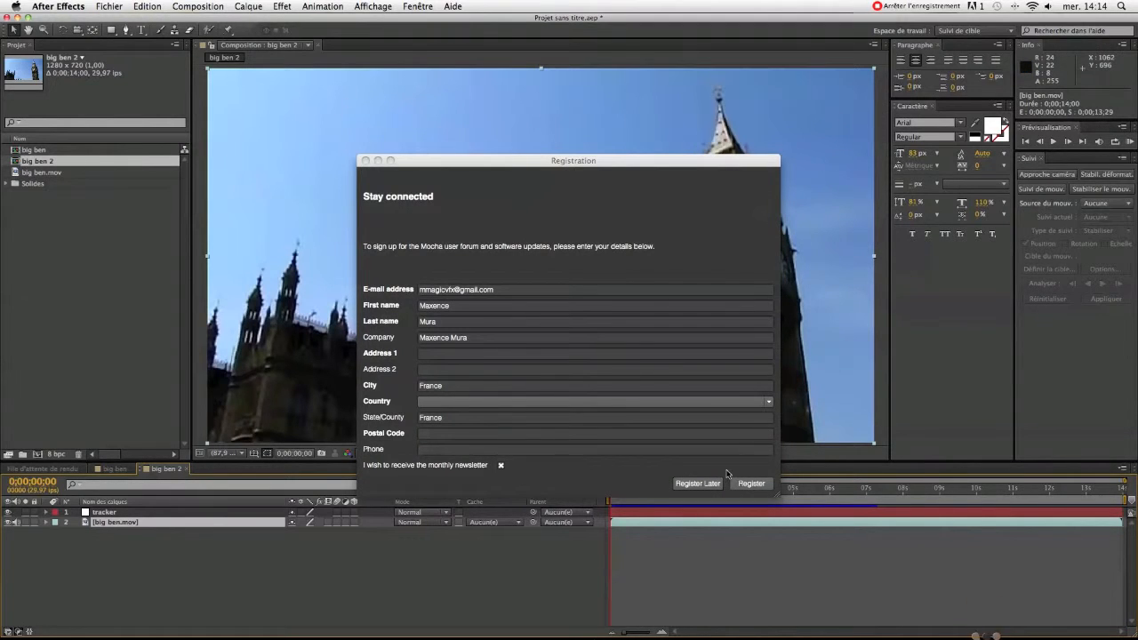
click(698, 483)
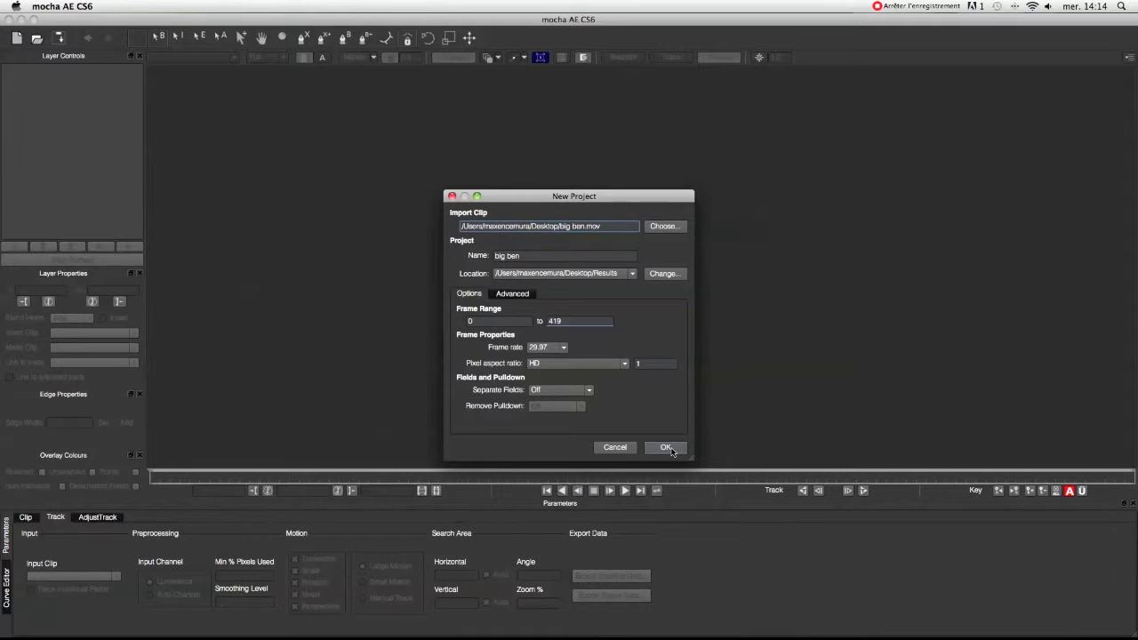
click(668, 448)
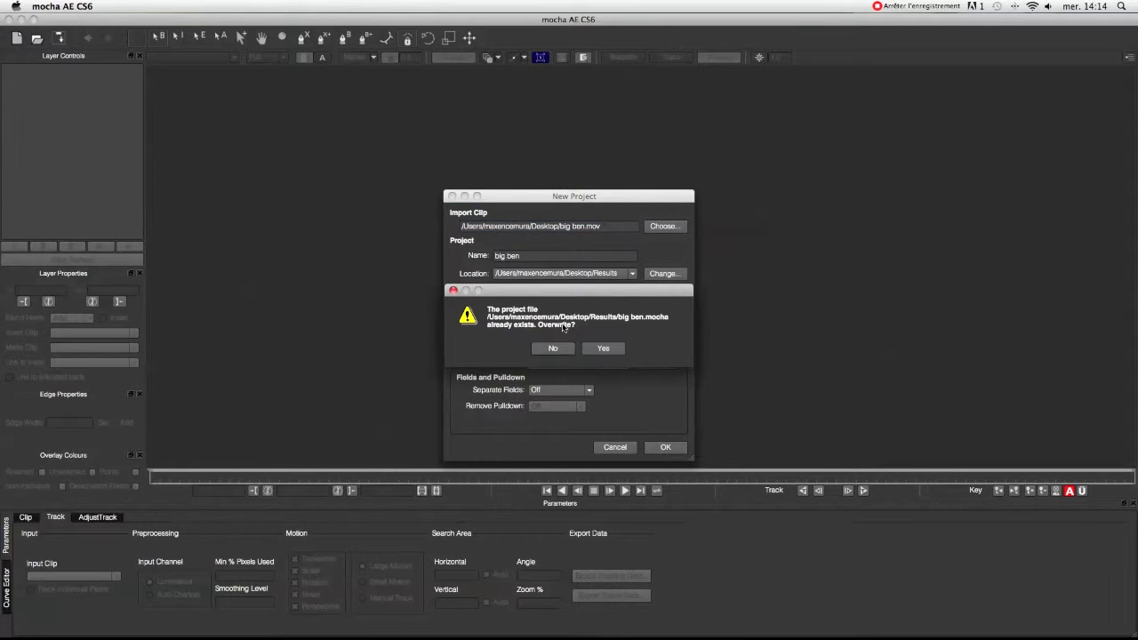
click(602, 348)
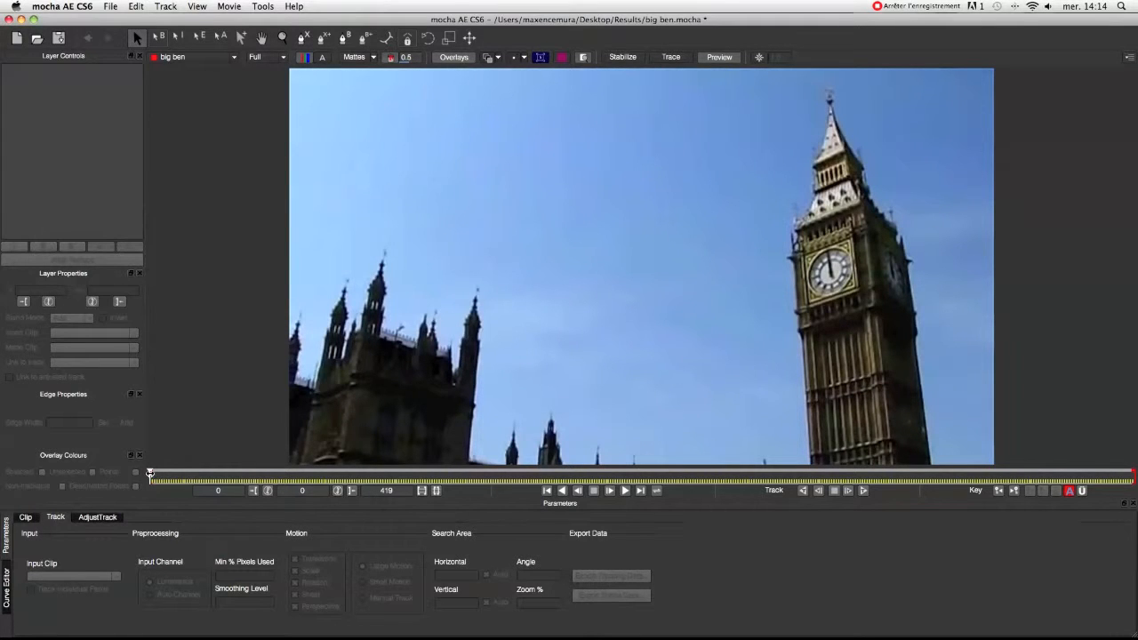
Draw a closed four-point X-spline around the front clock face of the tower at frame 0.
drag(150, 473, 437, 477)
drag(511, 471, 629, 474)
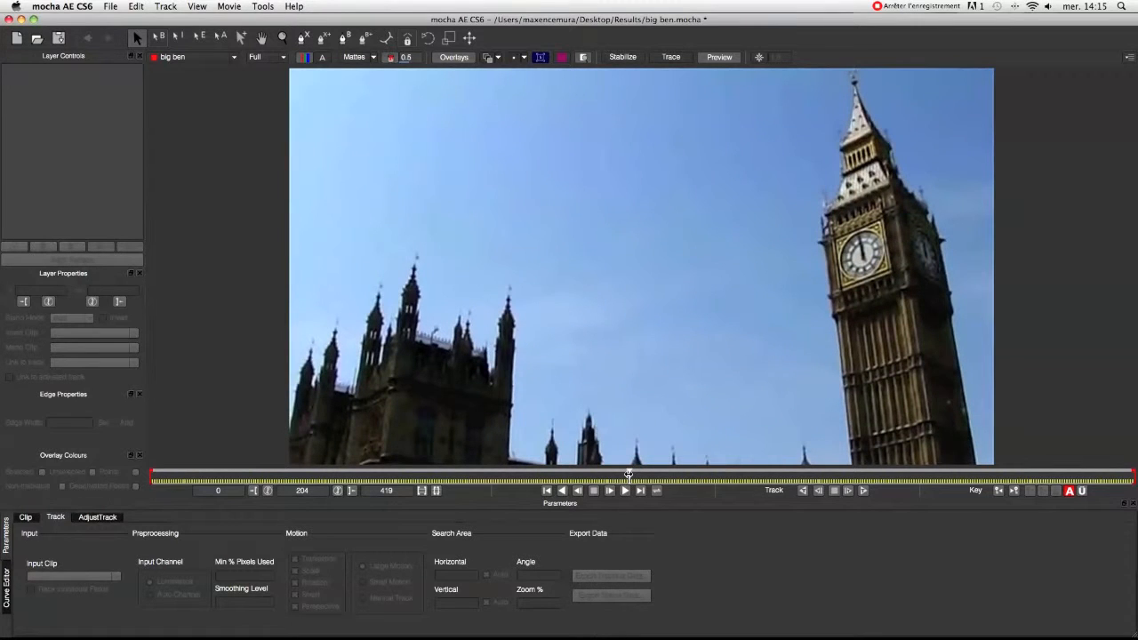
drag(628, 475, 148, 475)
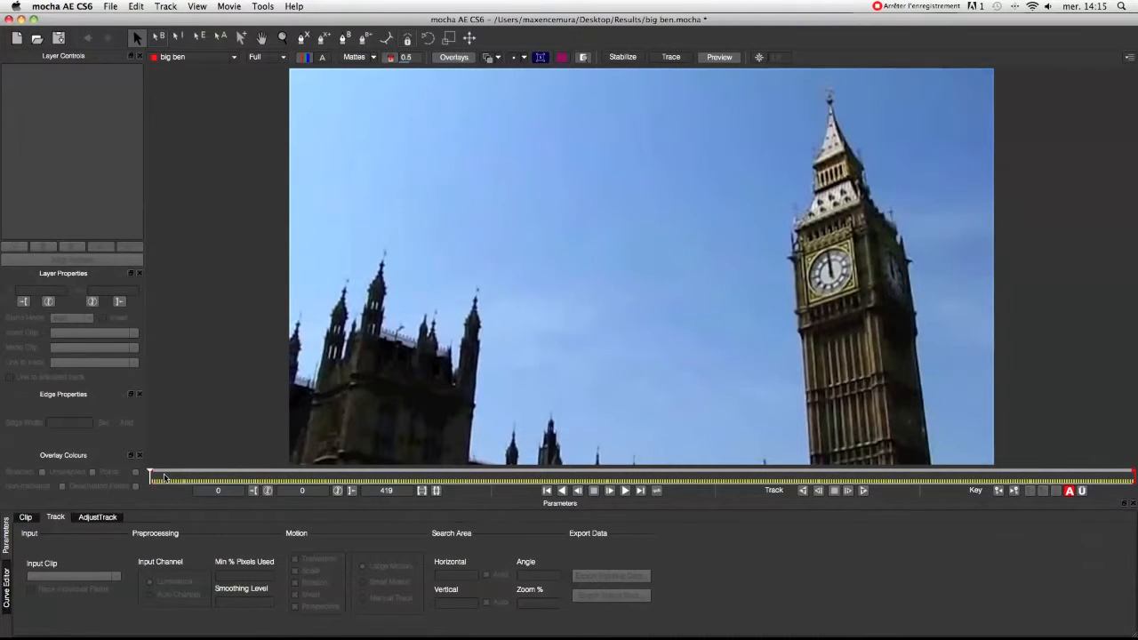
click(303, 39)
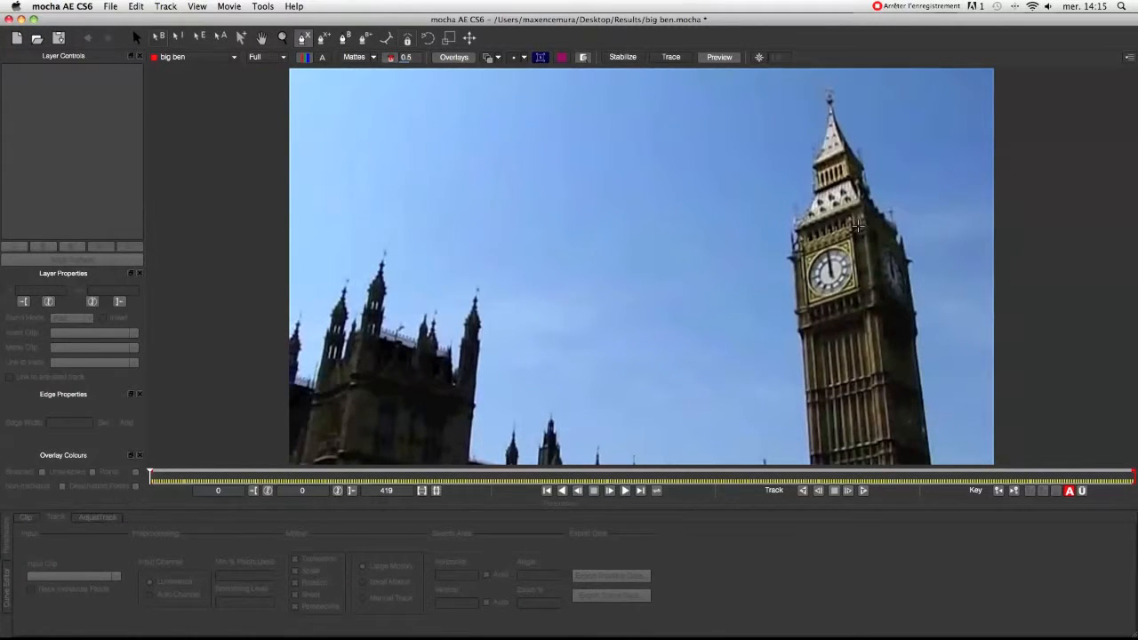
click(860, 230)
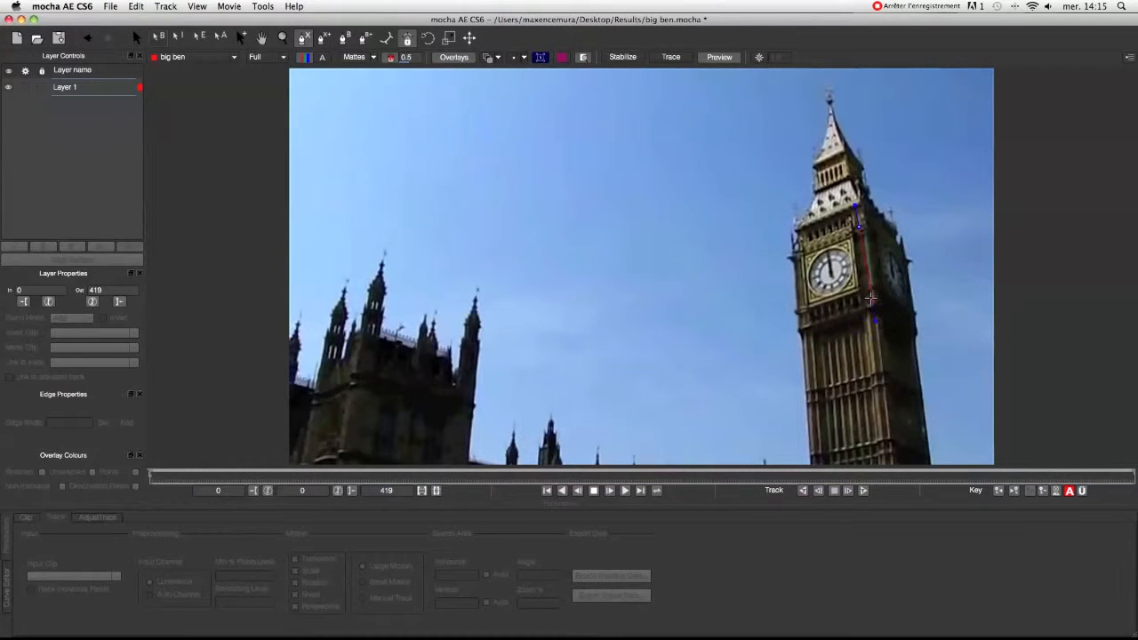
click(868, 299)
click(791, 240)
click(705, 159)
click(793, 242)
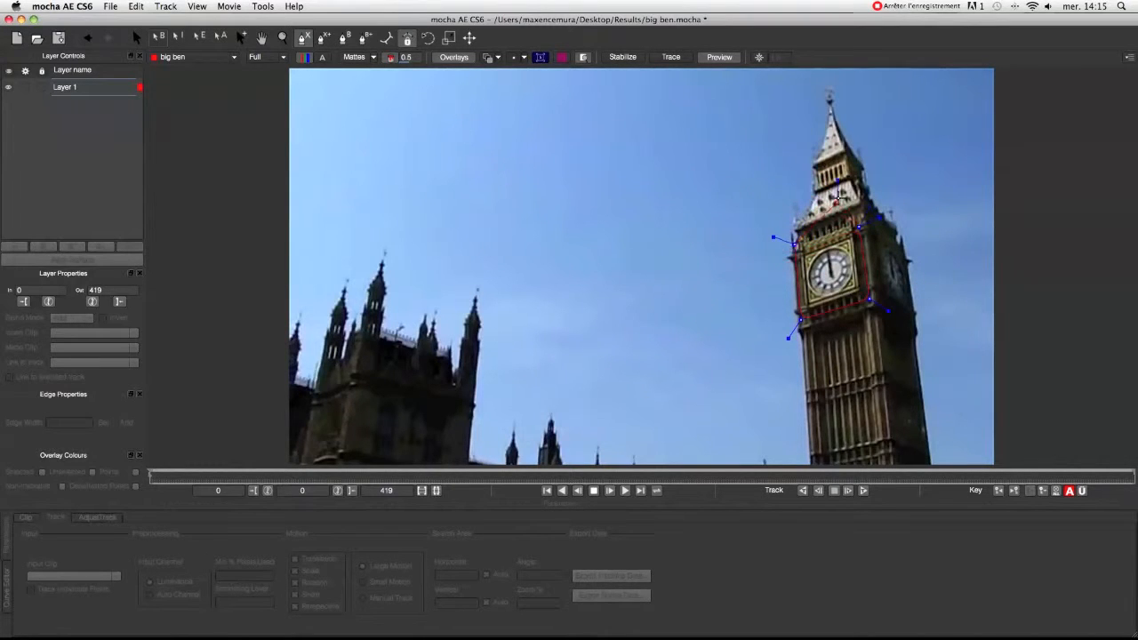
right_click(813, 153)
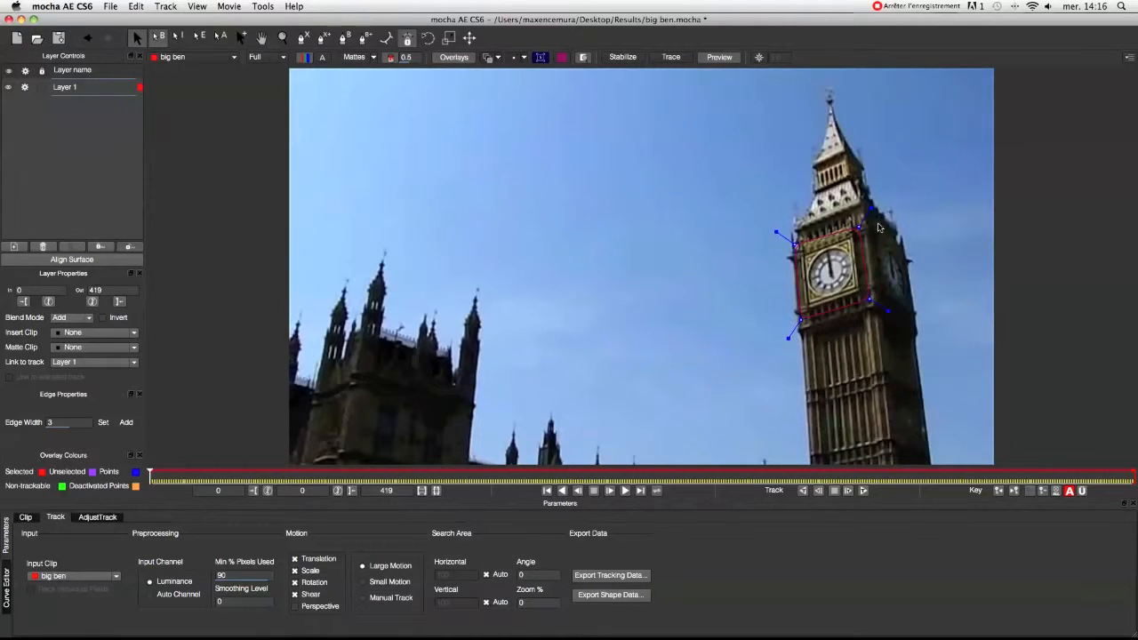
Tighten the spline's four corner points onto the corners of the square frame surrounding the clock face.
mouse_move(860, 228)
mouse_down()
mouse_move(873, 213)
mouse_move(849, 241)
mouse_up()
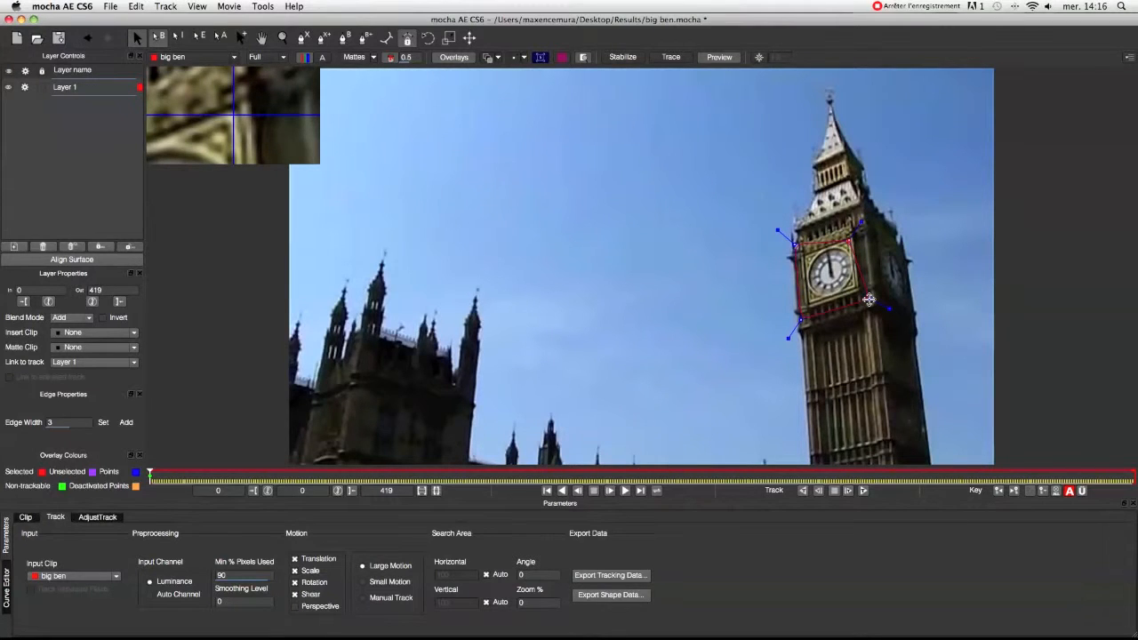
drag(869, 300, 854, 288)
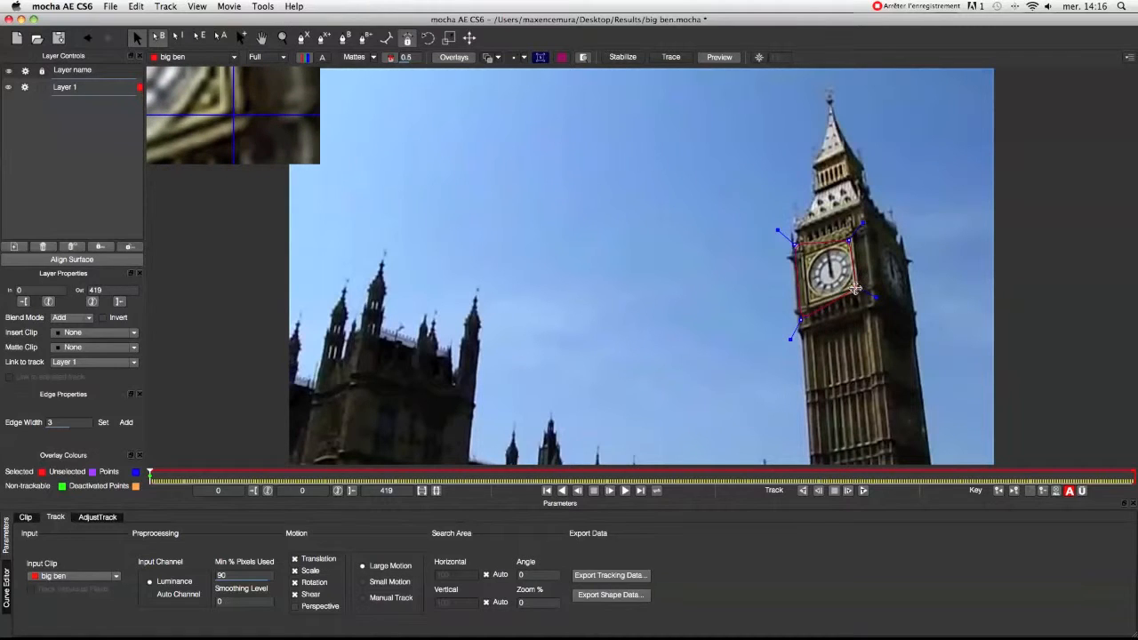
drag(801, 314, 805, 304)
drag(796, 244, 804, 257)
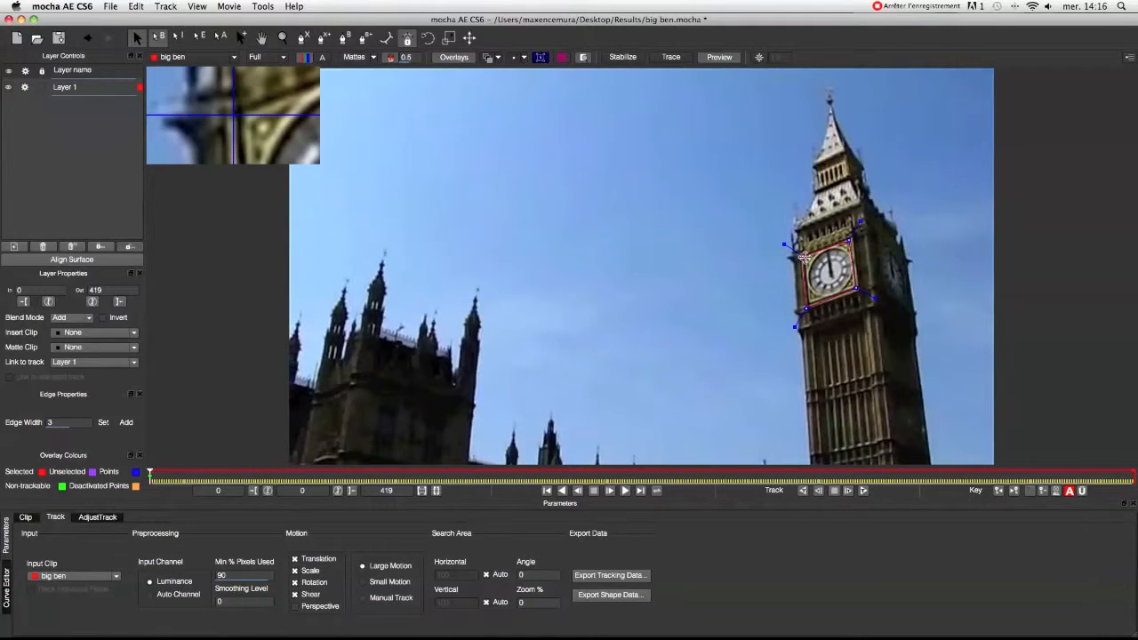
Track the clock face shape forwards through the whole clip and review the track back to the first frame.
click(863, 491)
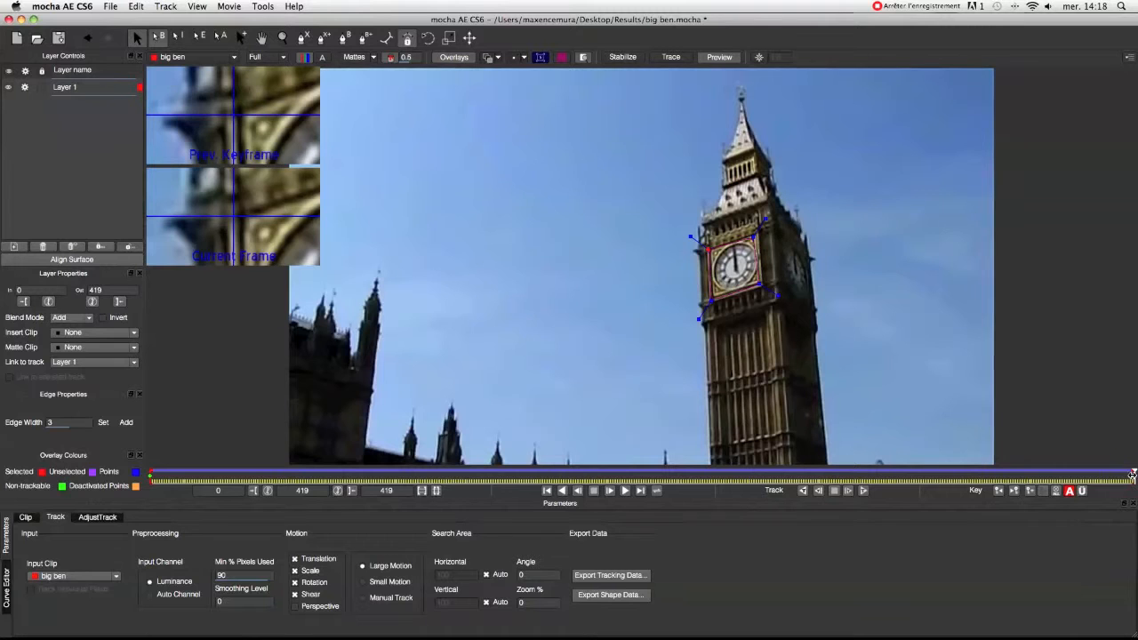
drag(1132, 476, 760, 478)
drag(874, 477, 140, 466)
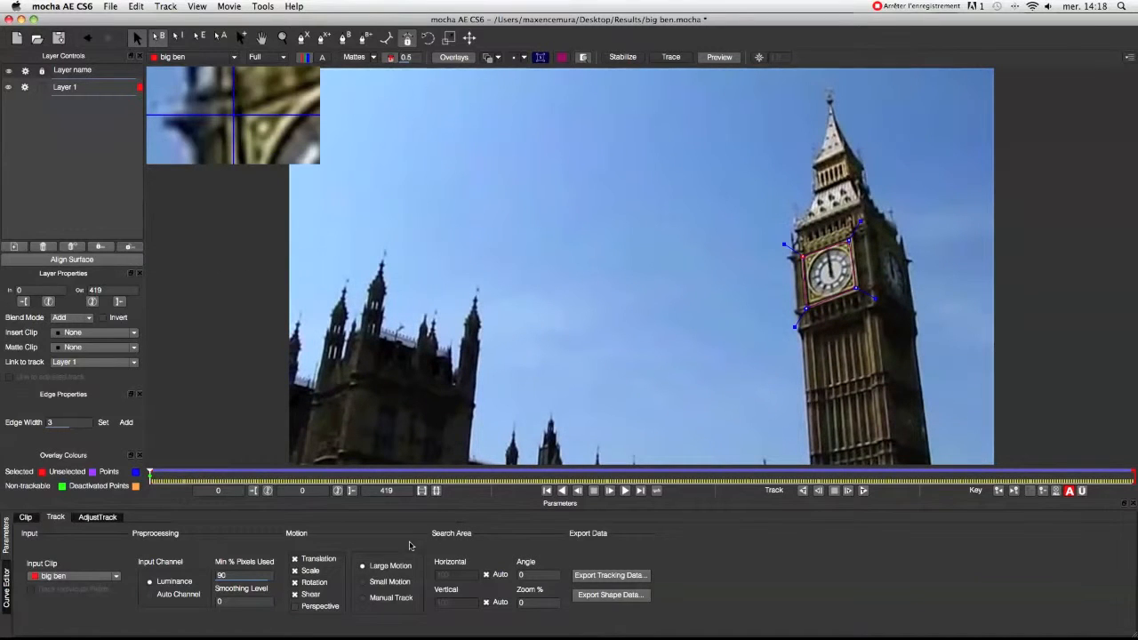
Export the tracking data to the clipboard as After Effects Transform Data (anchor point, position, scale and rotation).
click(604, 576)
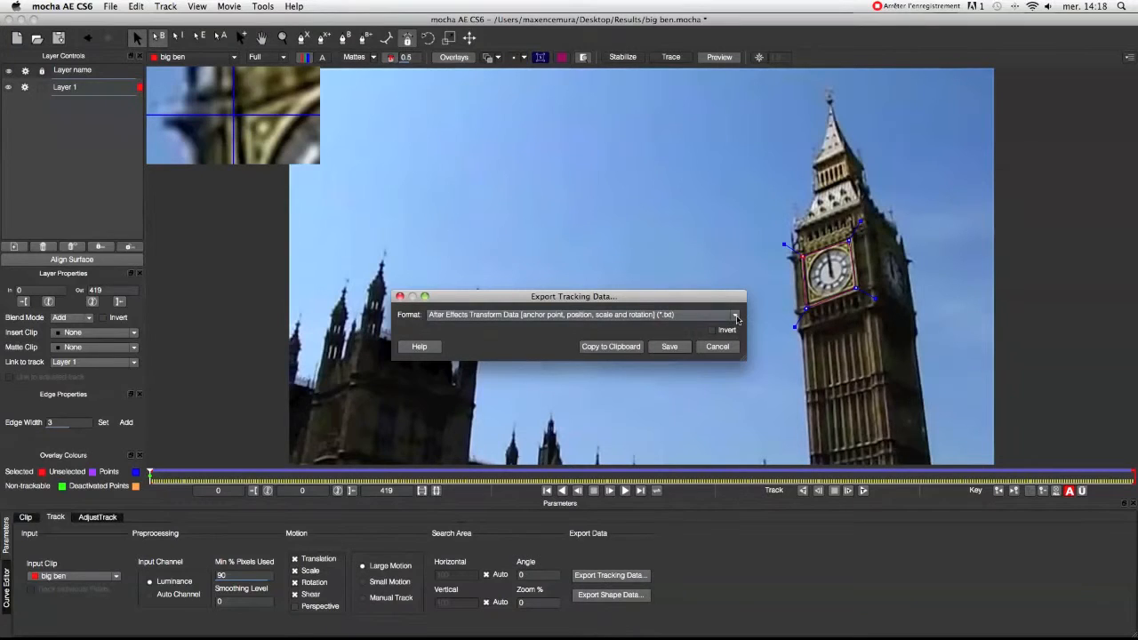
click(736, 317)
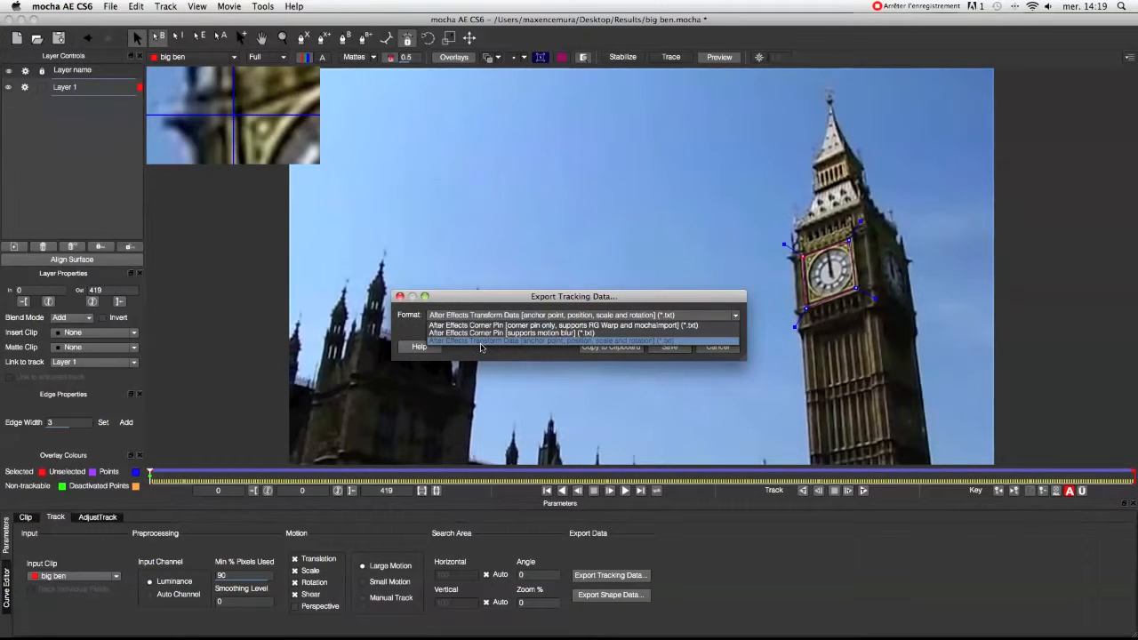
click(481, 343)
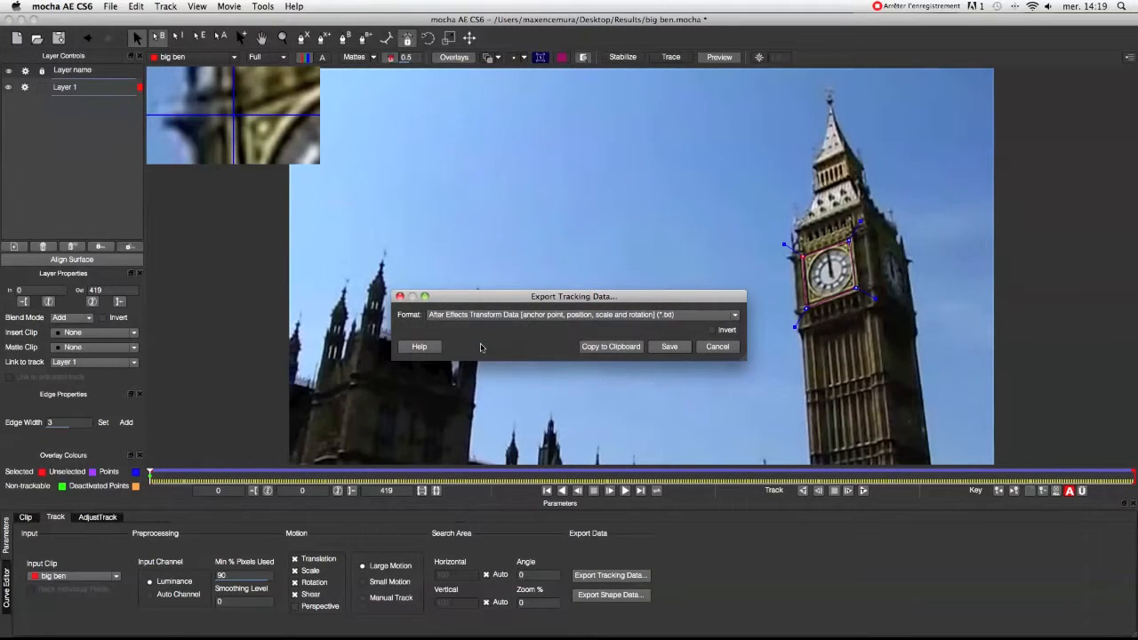
click(603, 347)
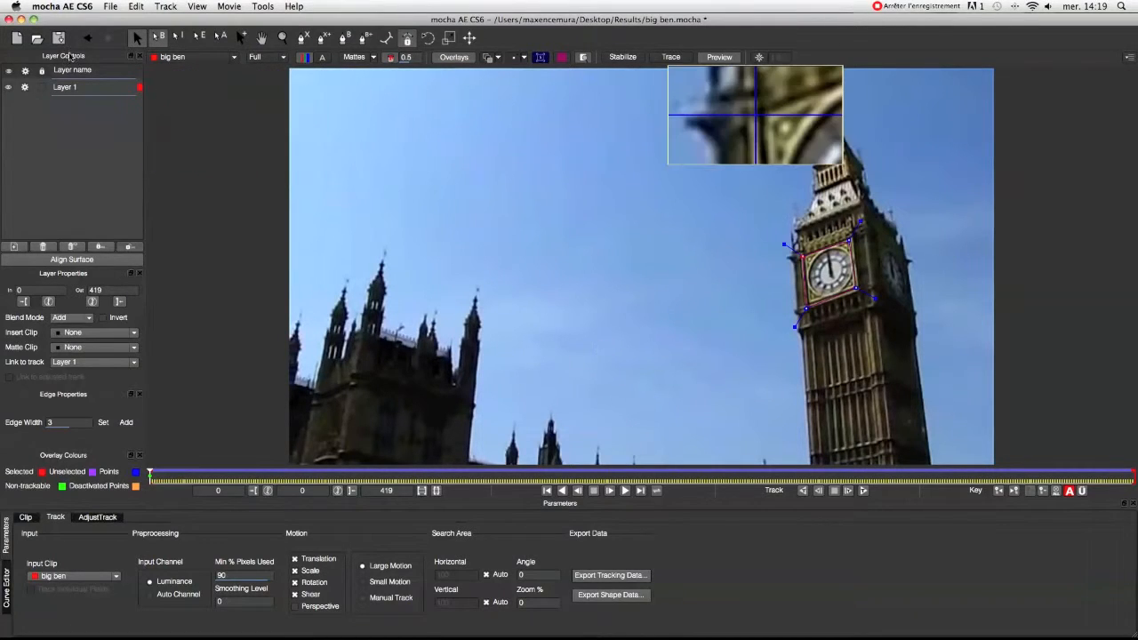
Switch to After Effects and paste the copied tracking data onto the tracker layer.
click(21, 18)
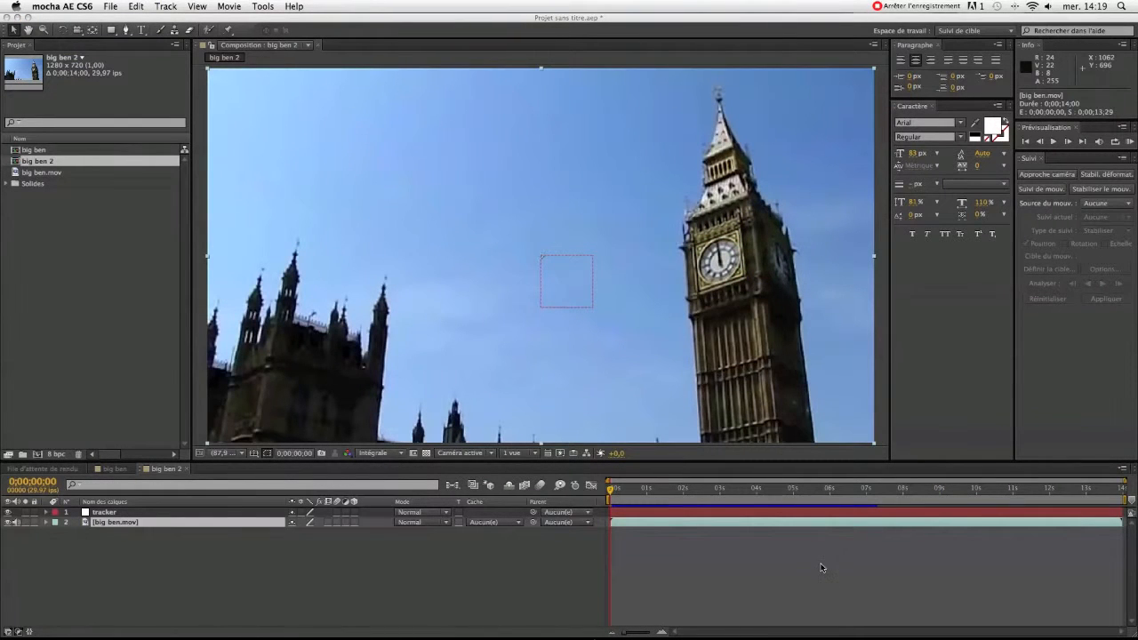
click(727, 514)
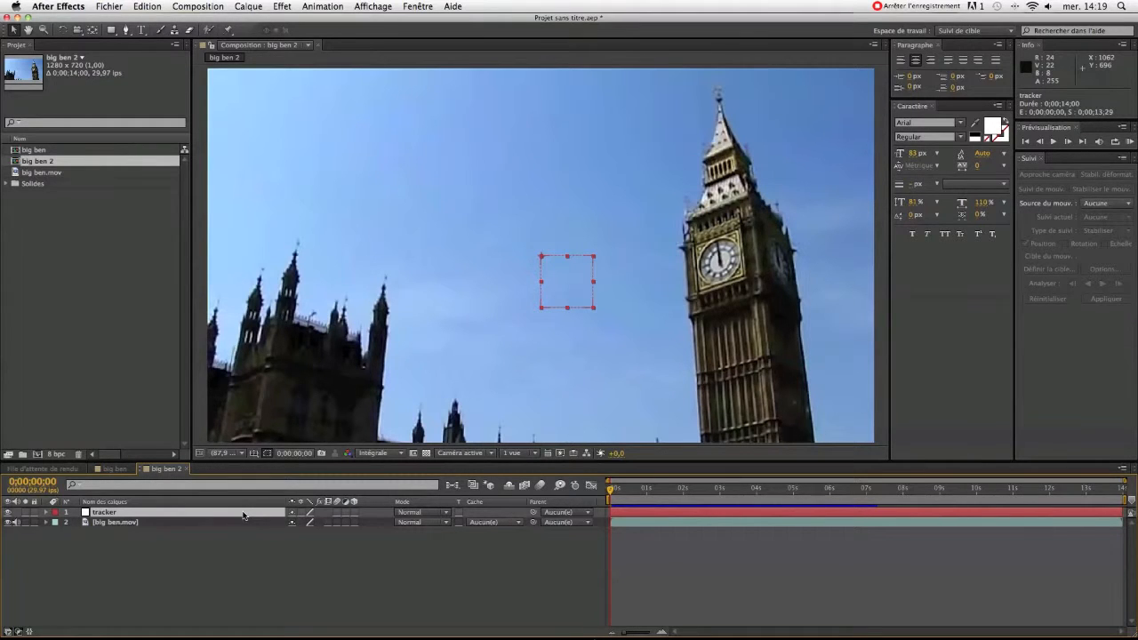
key(super+v)
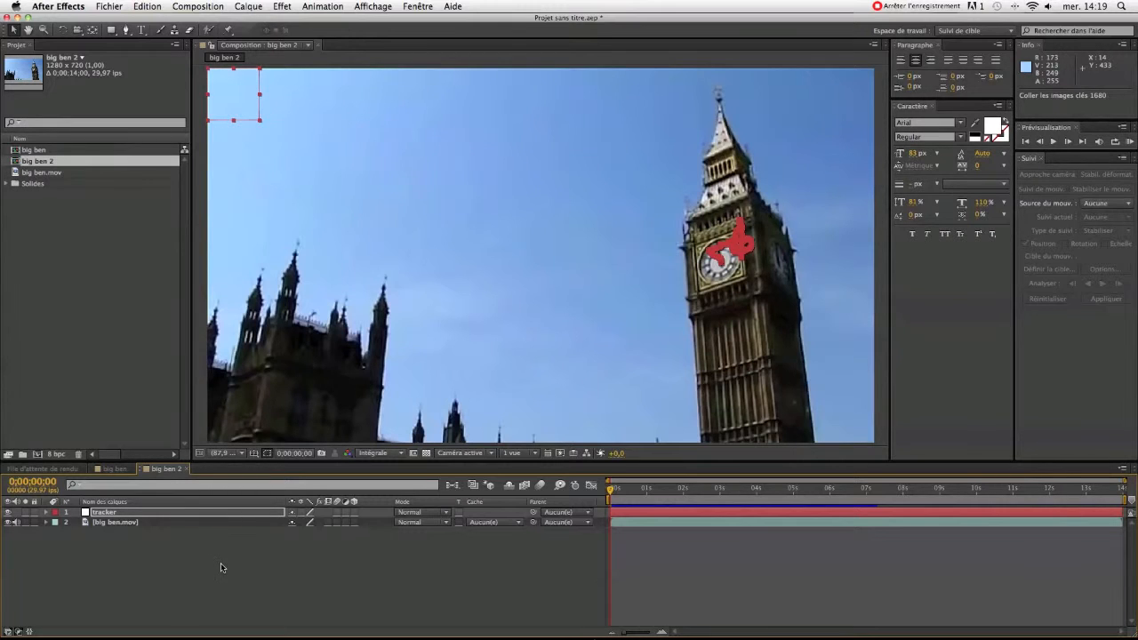
Remove the anchor point animation from the tracker layer's transform properties.
click(46, 513)
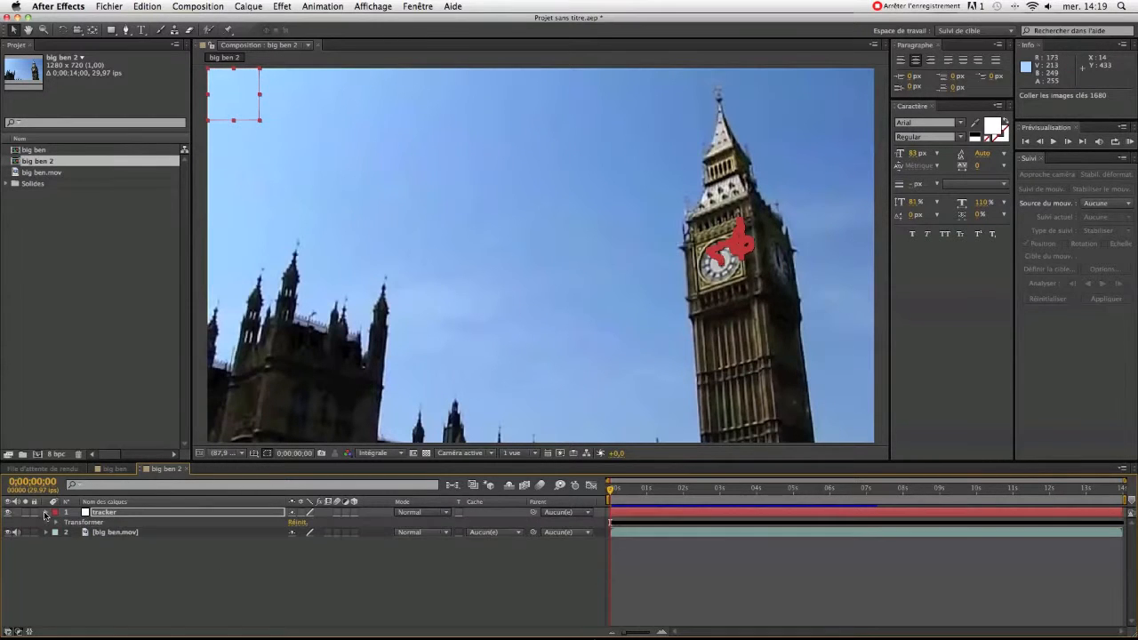
click(56, 523)
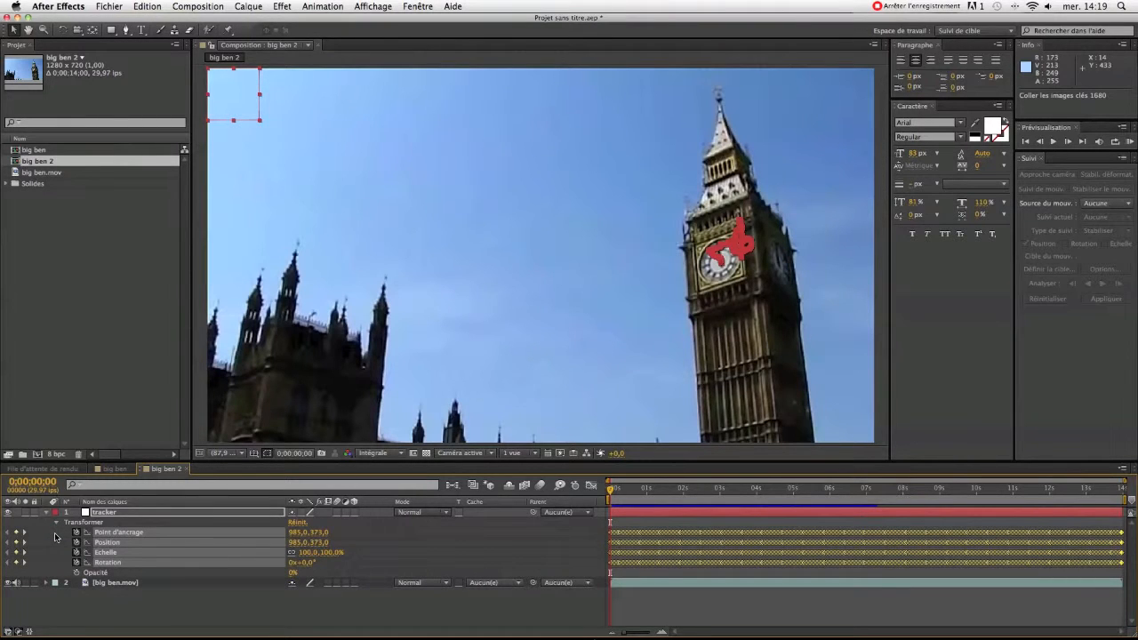
click(54, 533)
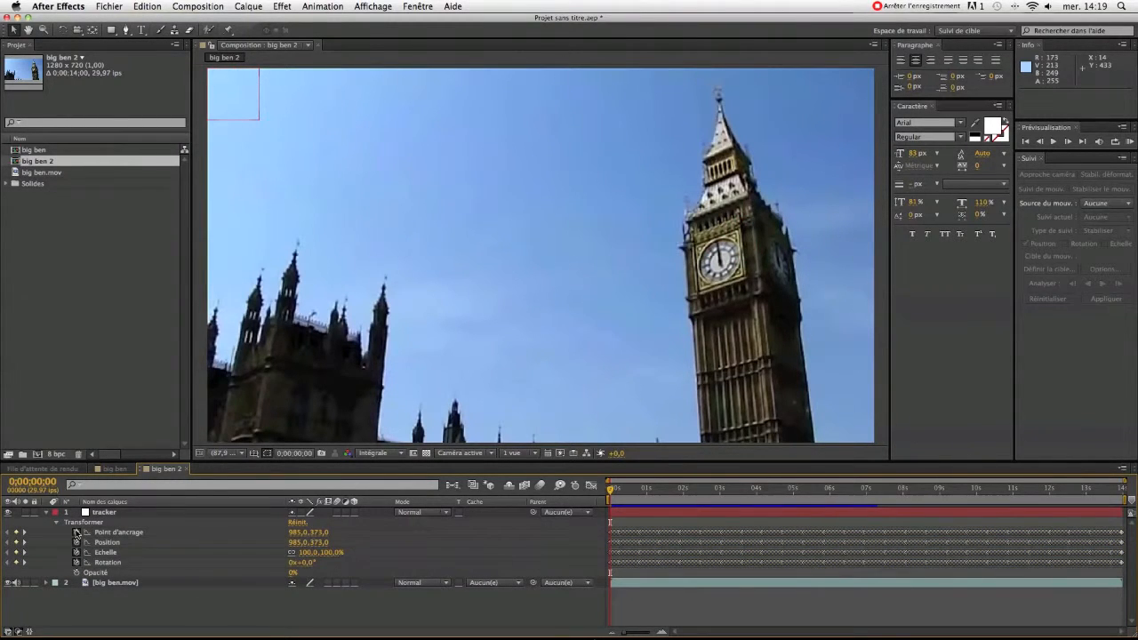
click(77, 532)
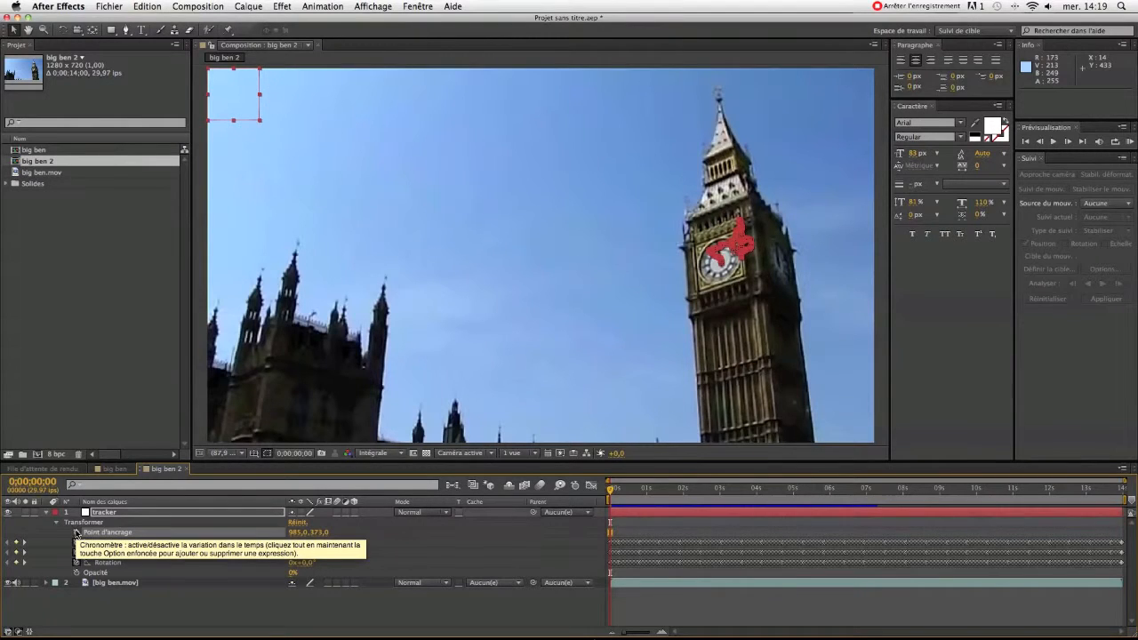
Set the tracker layer's anchor point to 0, 0 and collapse its properties.
click(322, 533)
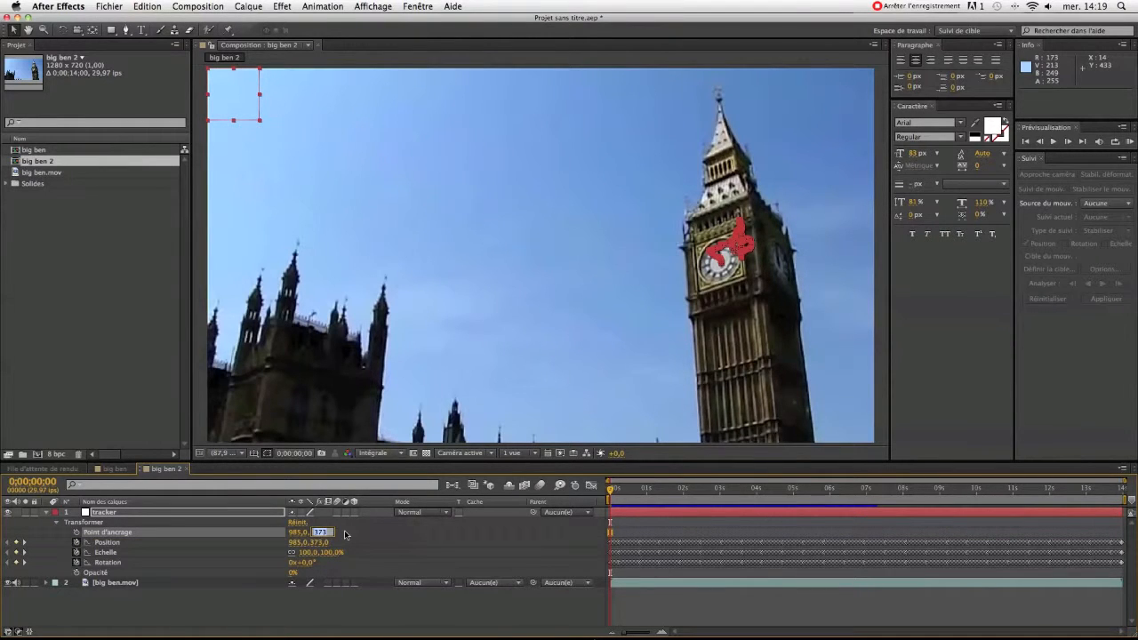
text(0)
key(shift+Tab)
text(0)
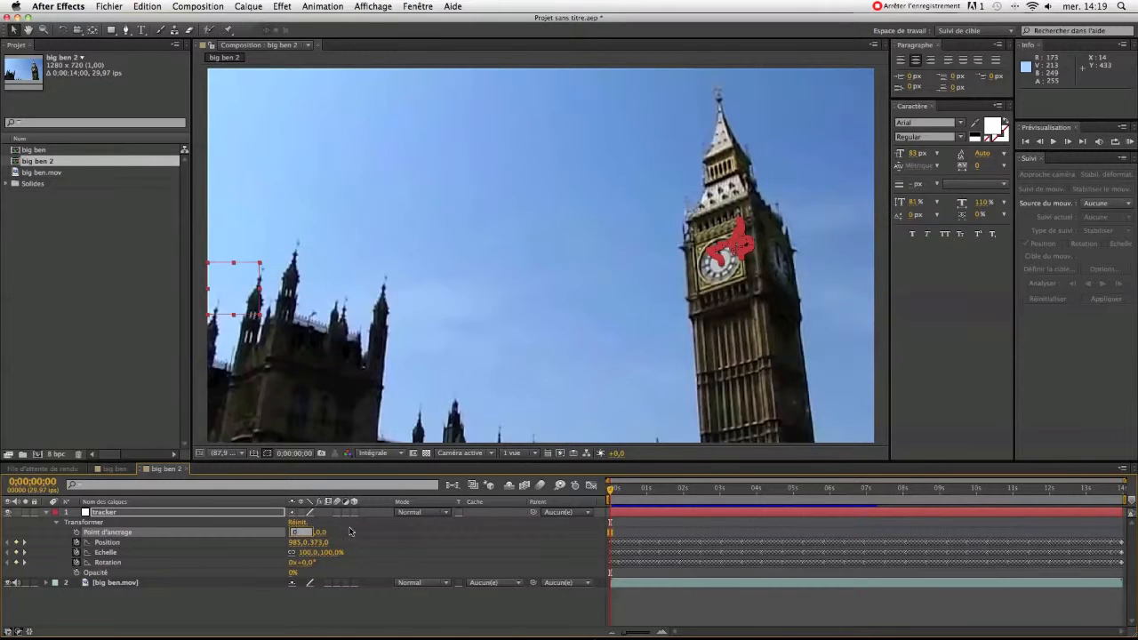
key(Return)
click(162, 525)
click(46, 512)
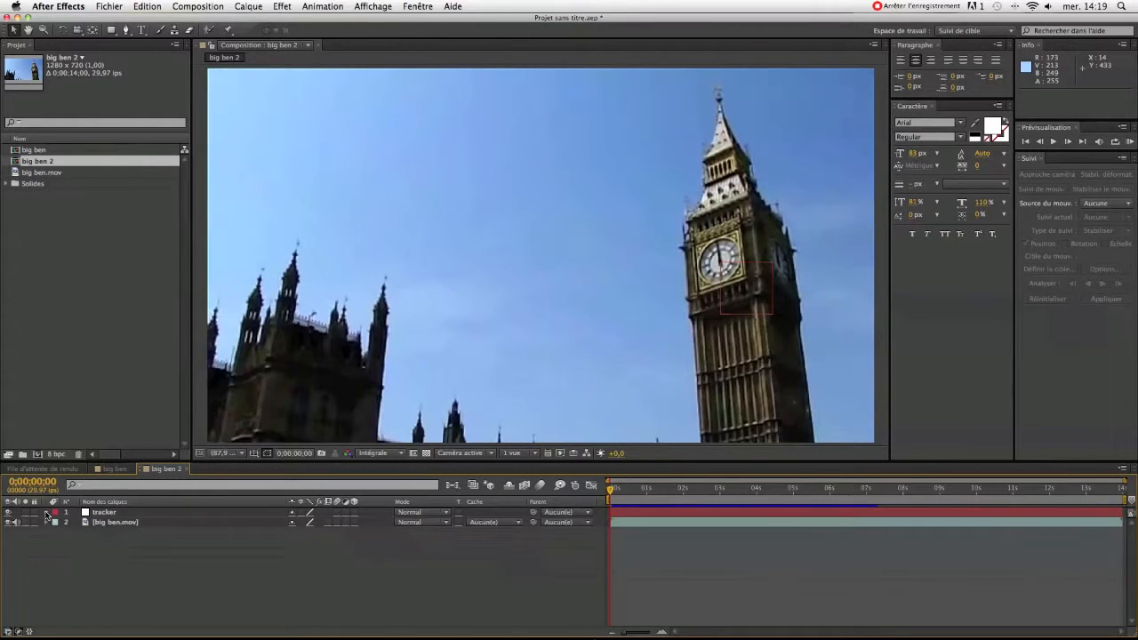
Preview the tracker null's motion over the Big Ben clip and return to the first frame.
click(1129, 142)
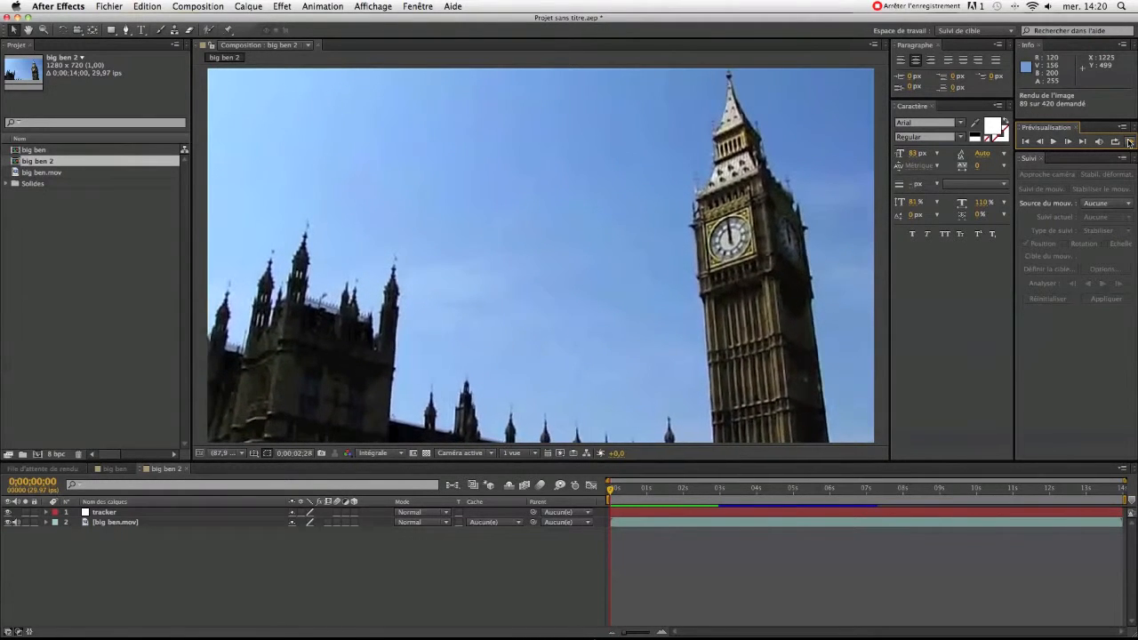
click(1129, 143)
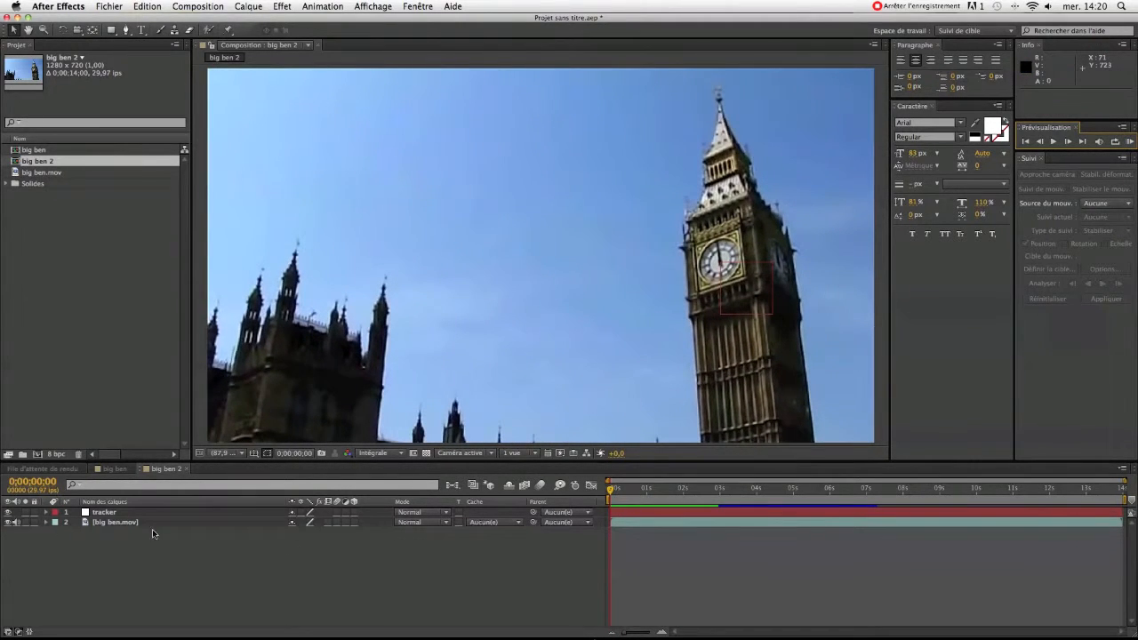
click(1129, 142)
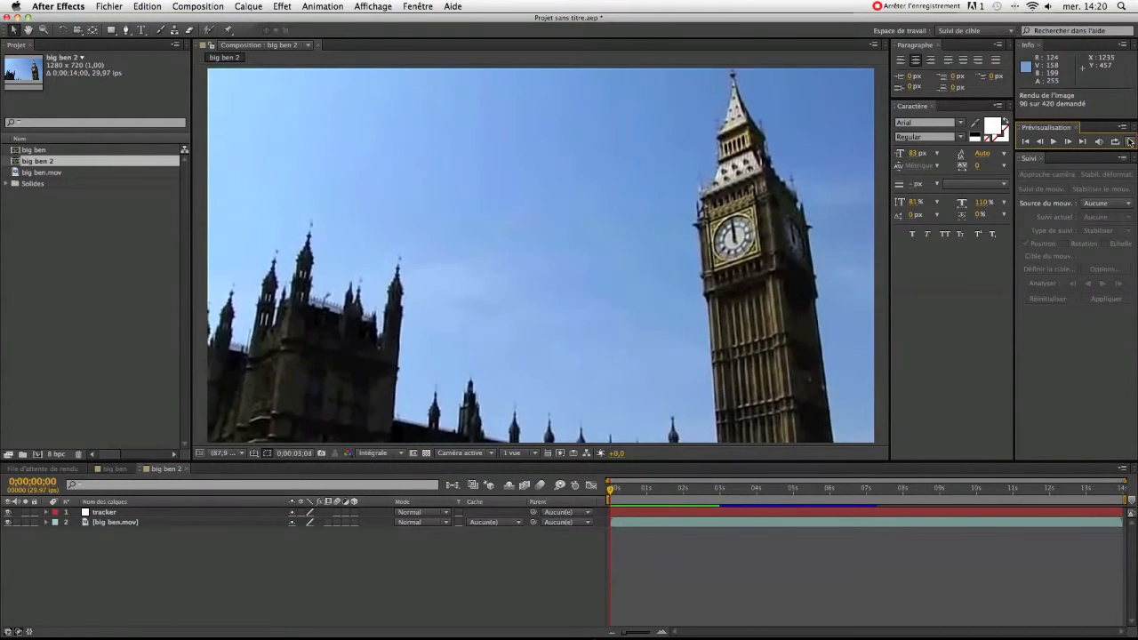
key(space)
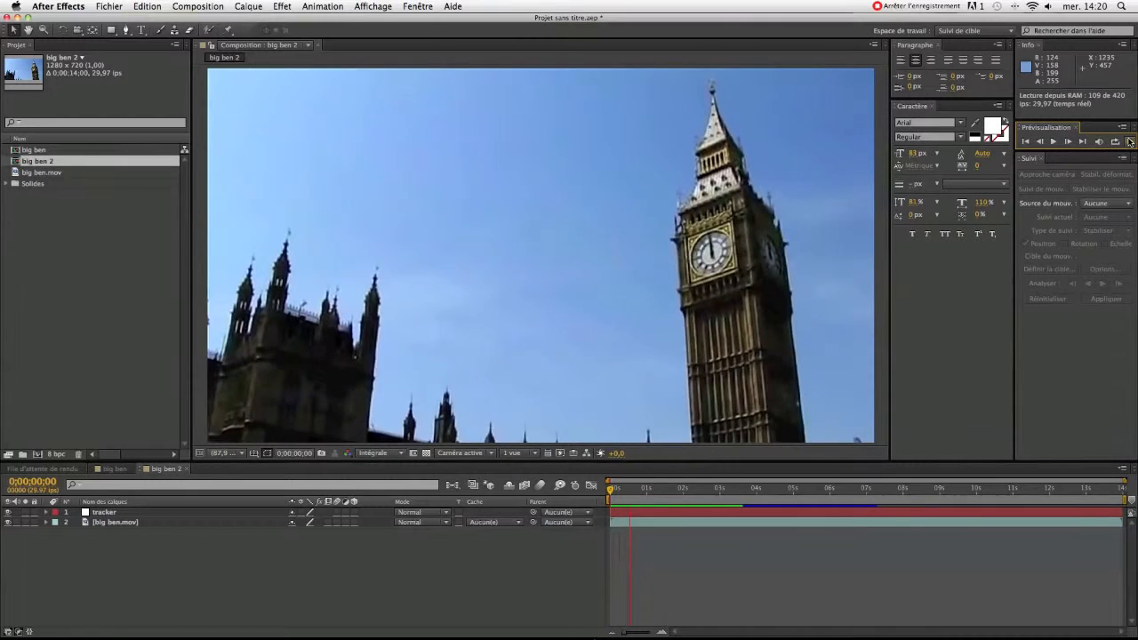
key(space)
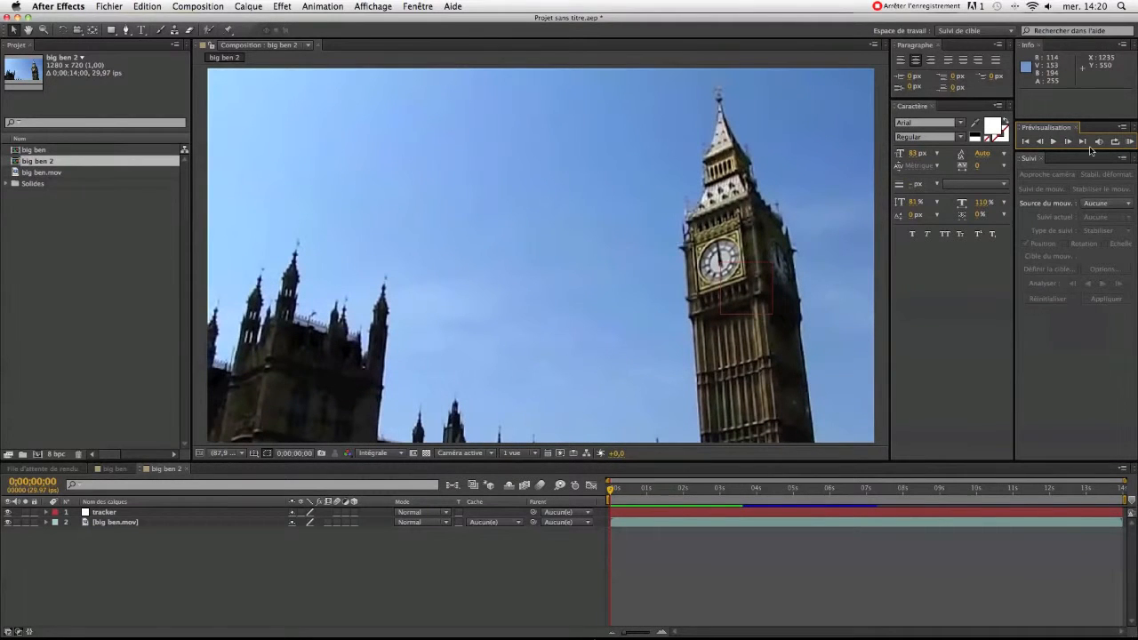
click(1054, 141)
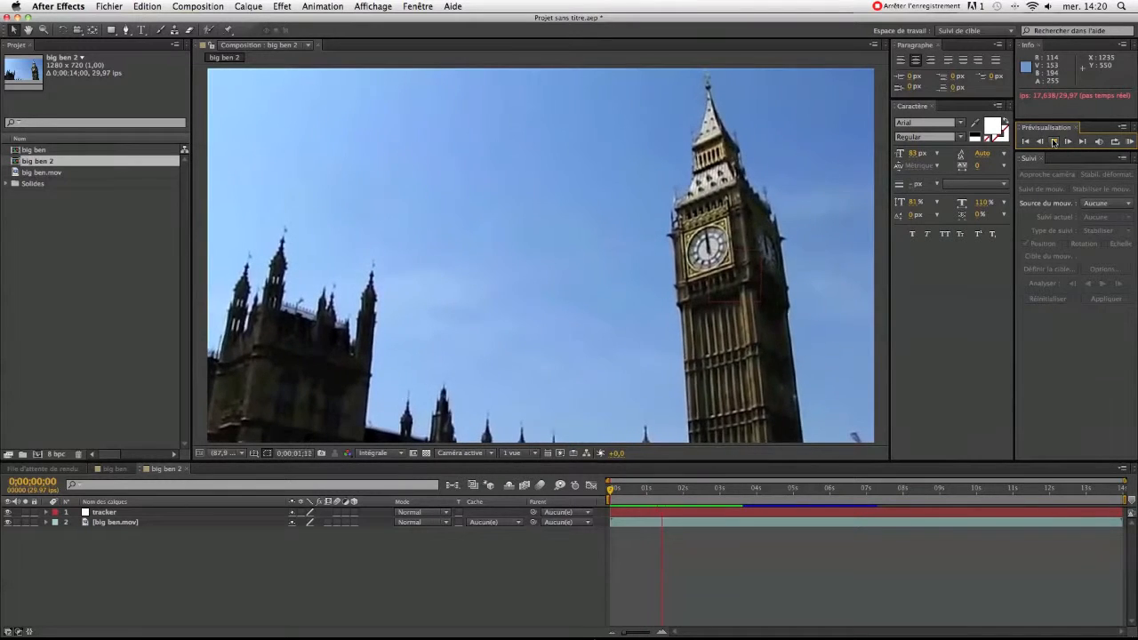
click(1054, 141)
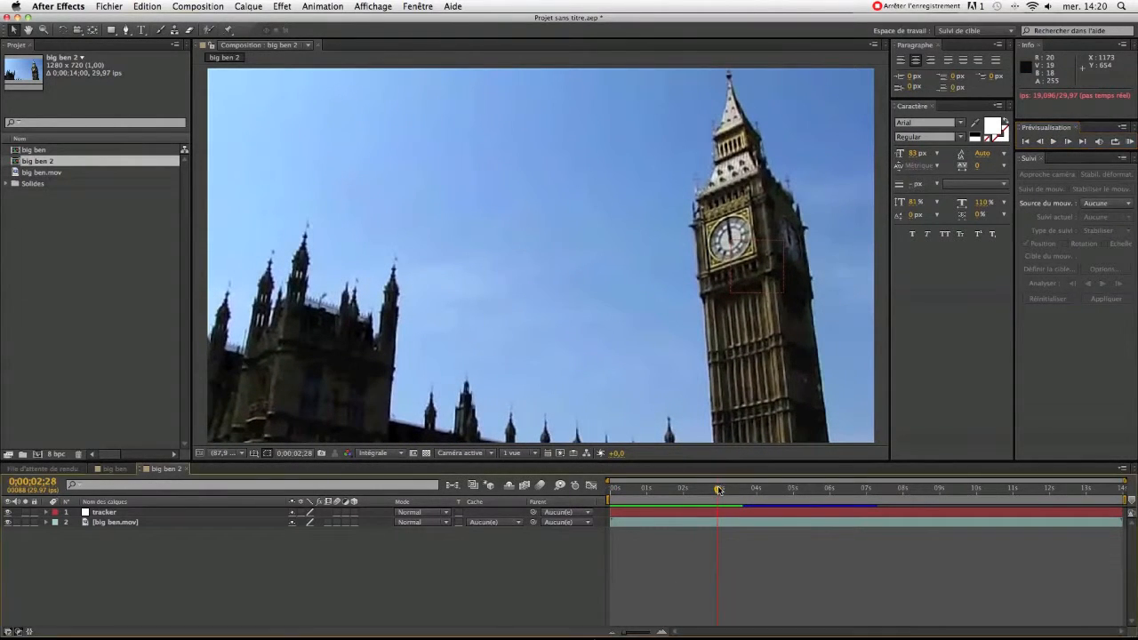
key(Home)
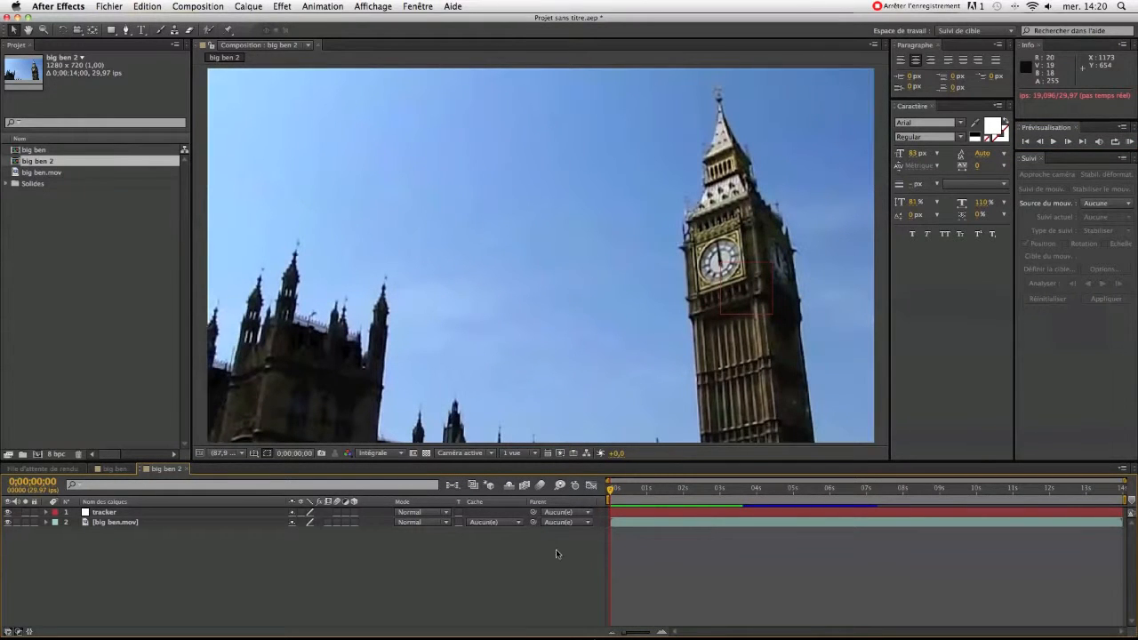
Add the text "TUTO" in the sky and, at 0;00;10;05, enlarge it and place it beside the clock face at about 538, 480.
click(140, 30)
click(517, 217)
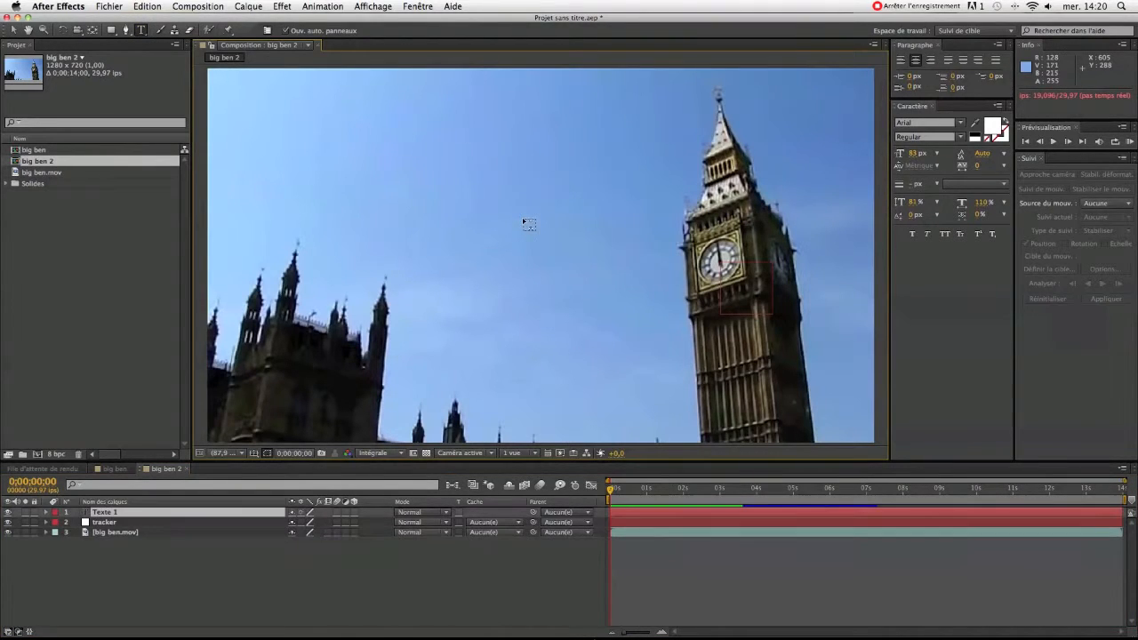
text(TUTO)
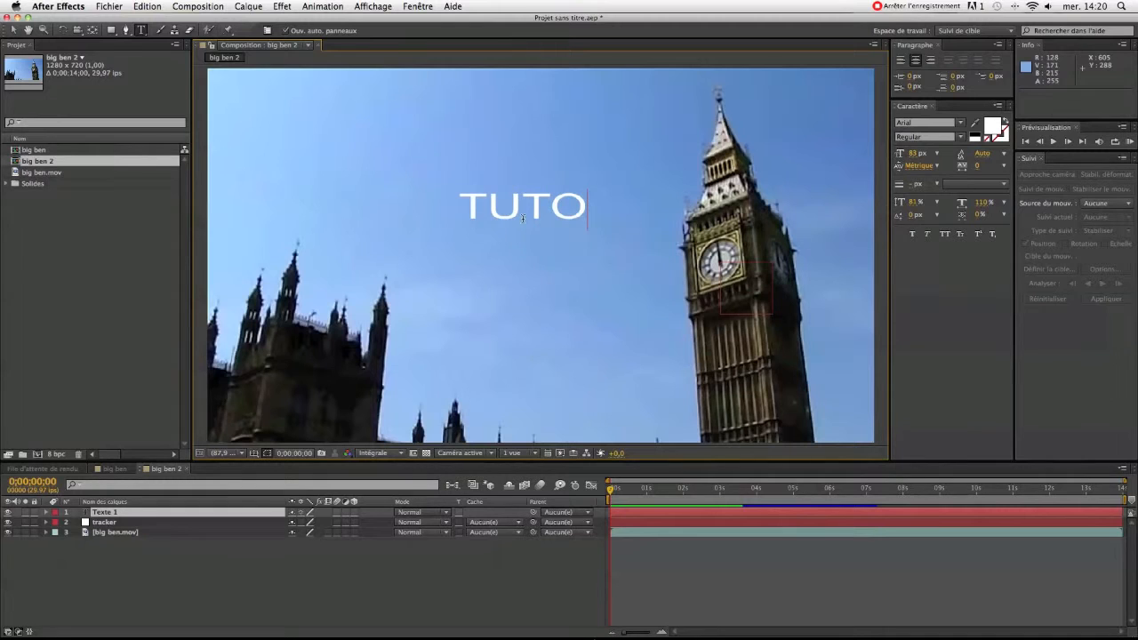
click(13, 29)
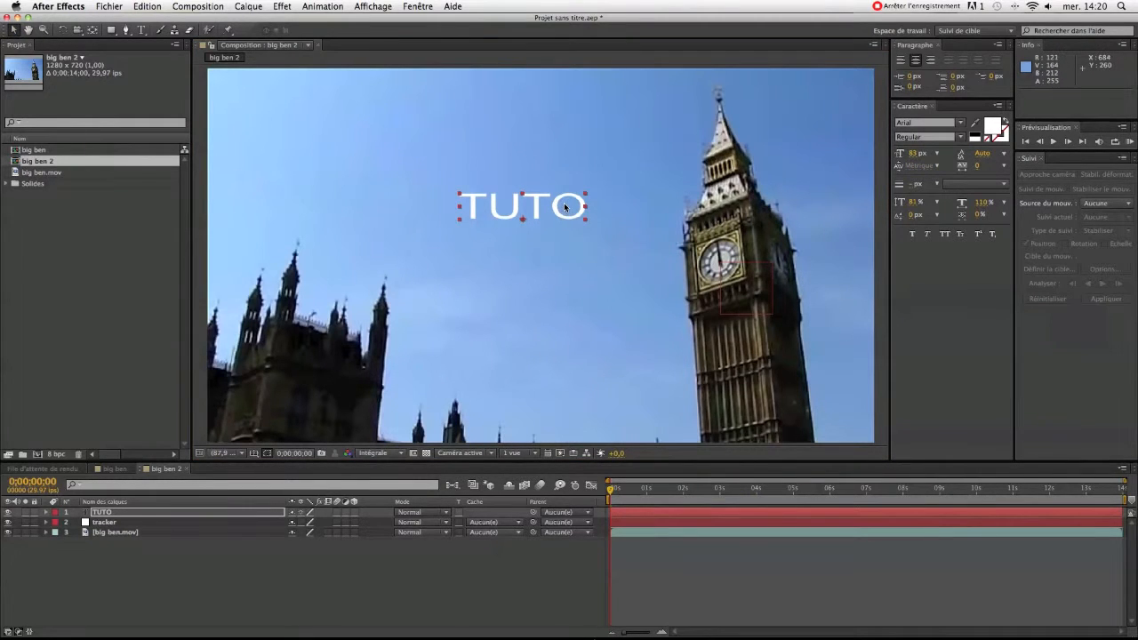
drag(613, 489, 982, 493)
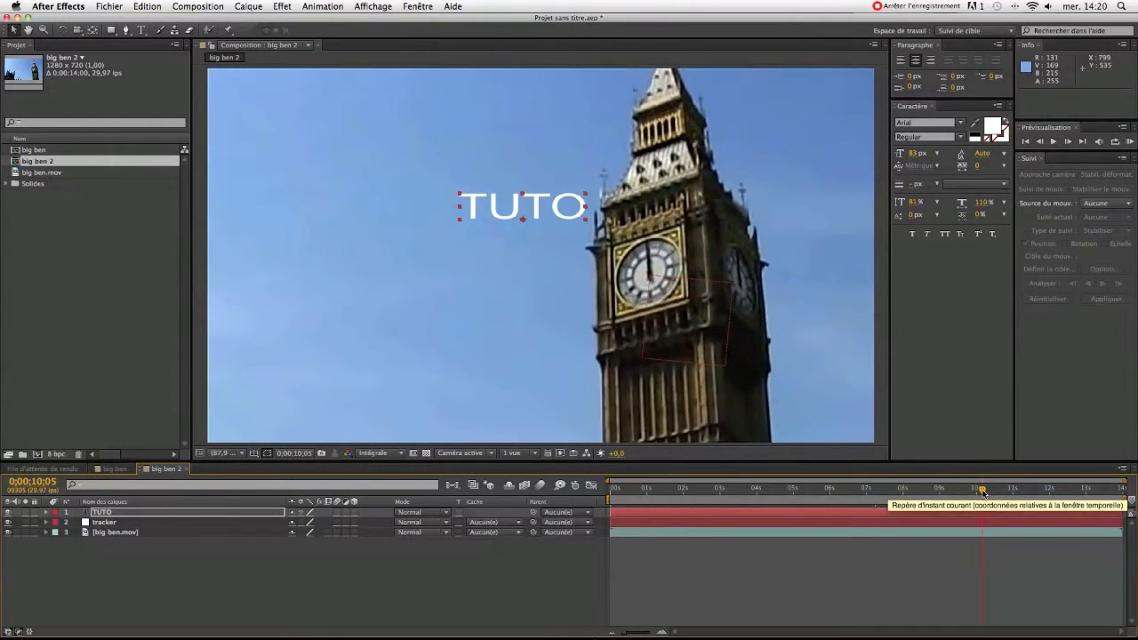
drag(551, 214, 548, 285)
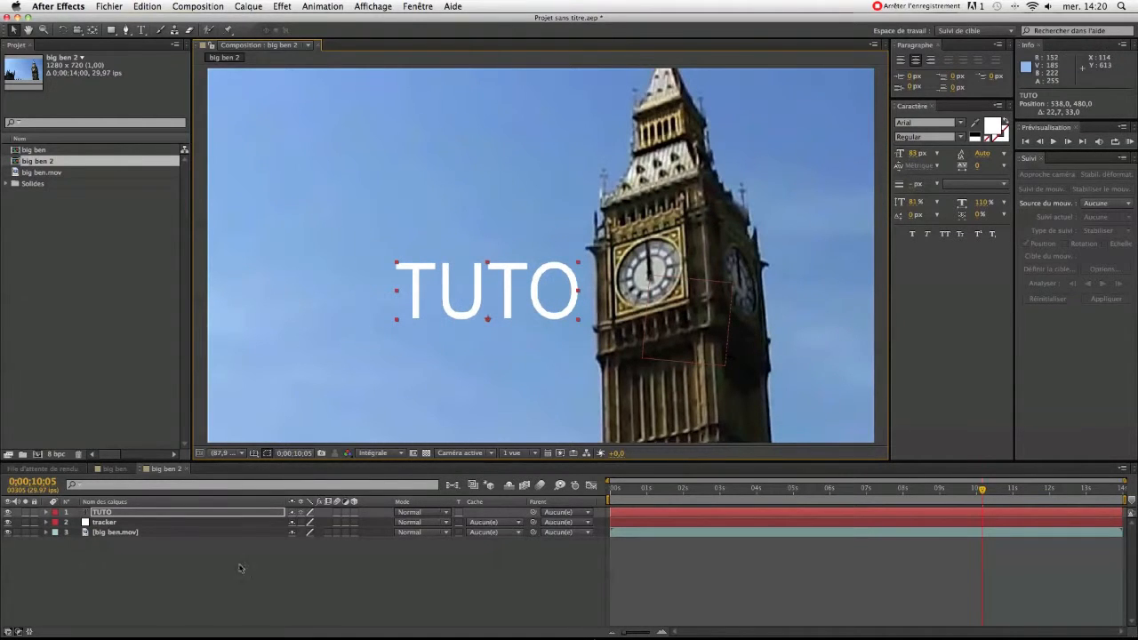
Make the TUTO text 3D, rotate it to about 346.7°, 21.1°, 359.5° and move it against the tower at about 567, 488.9.
click(354, 512)
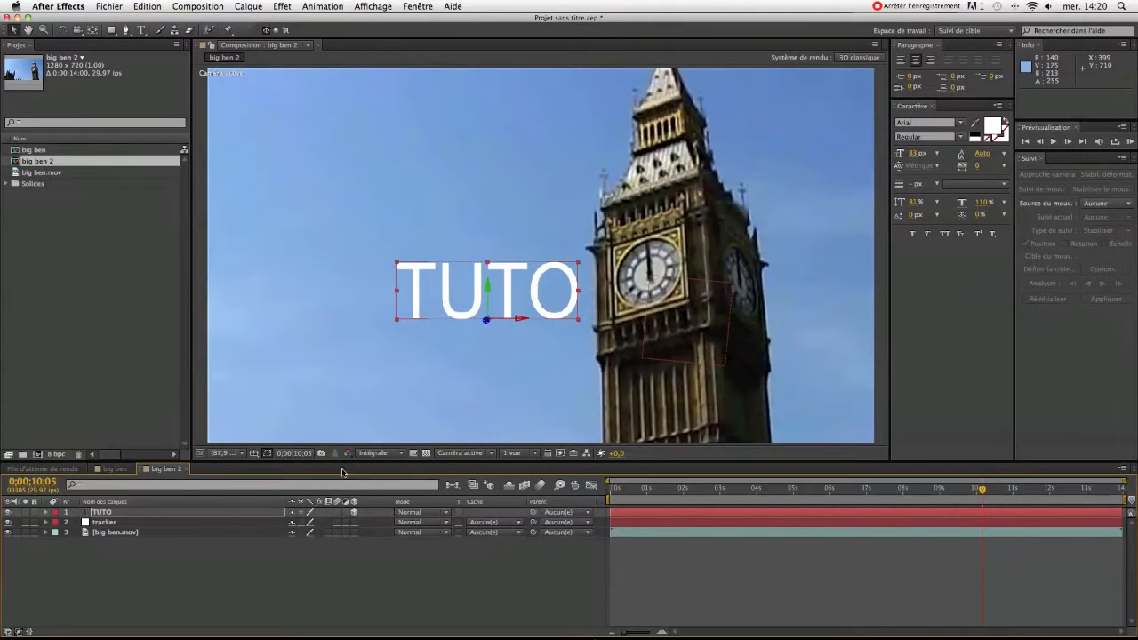
click(62, 29)
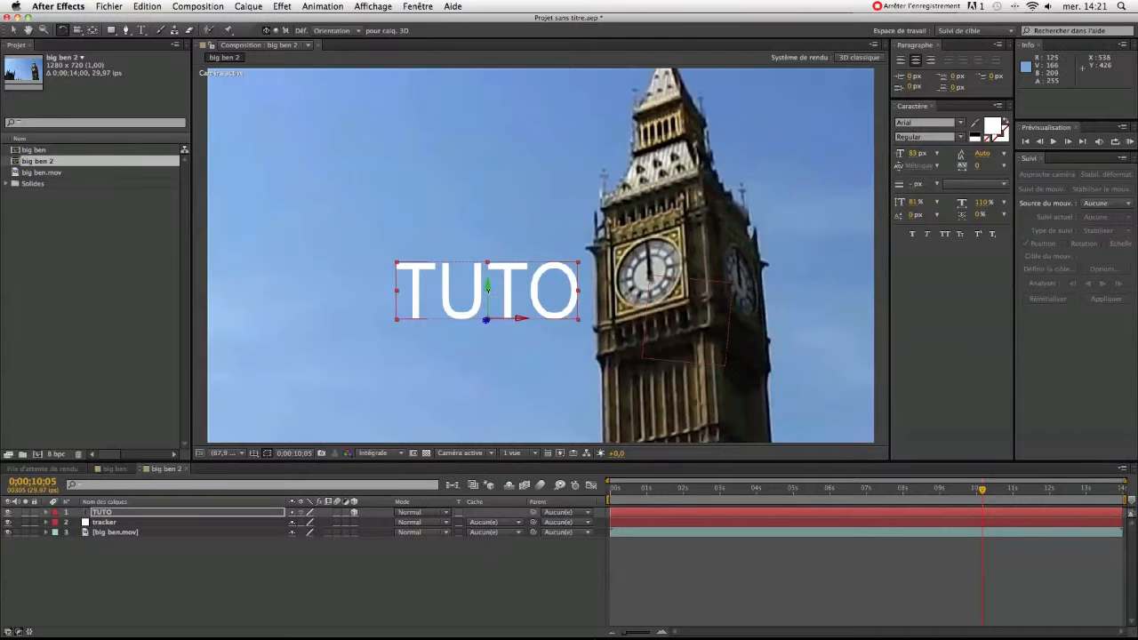
mouse_move(491, 294)
mouse_down()
mouse_move(521, 325)
mouse_move(478, 322)
mouse_move(485, 314)
mouse_up()
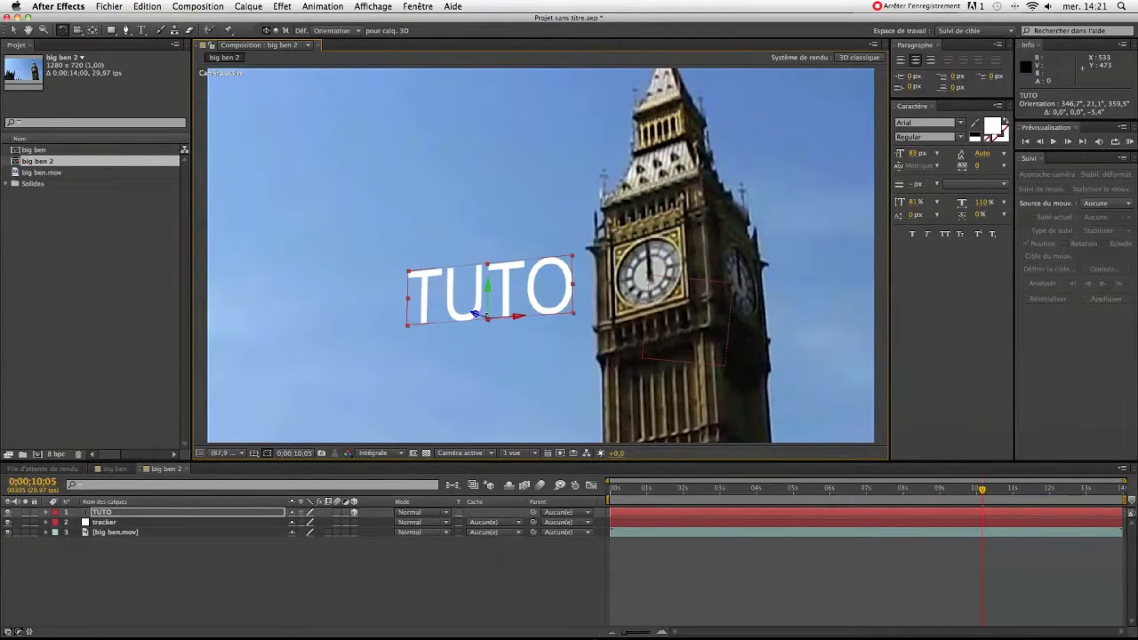
key(v)
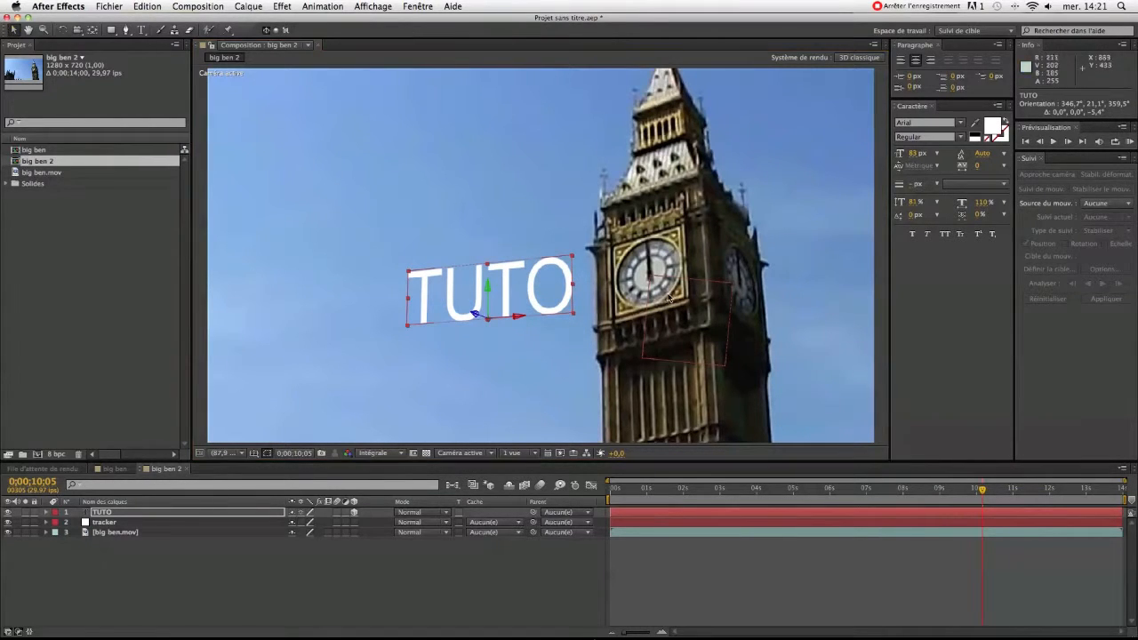
drag(556, 289, 571, 293)
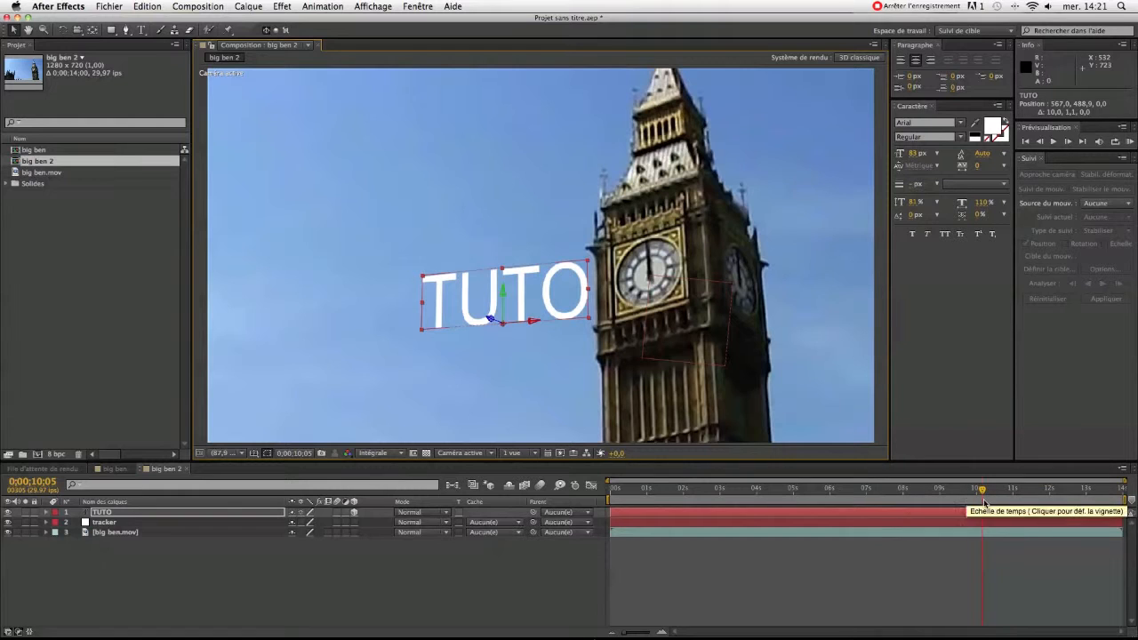
Parent the TUTO text layer to the tracker layer at 0;00;10;05.
drag(984, 492, 718, 490)
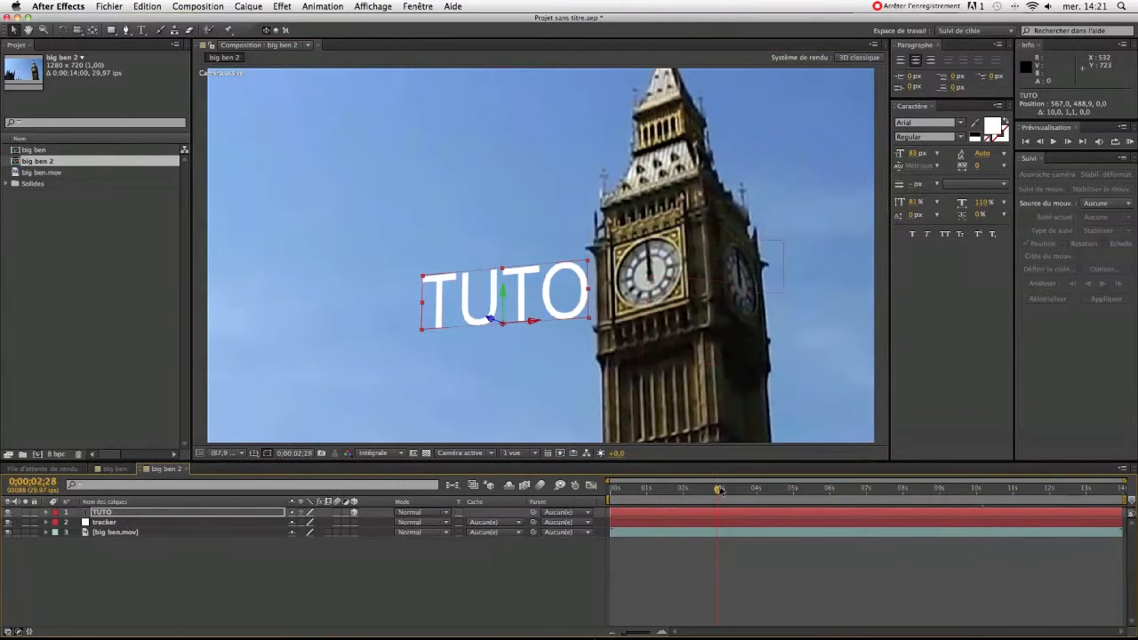
drag(720, 490, 984, 490)
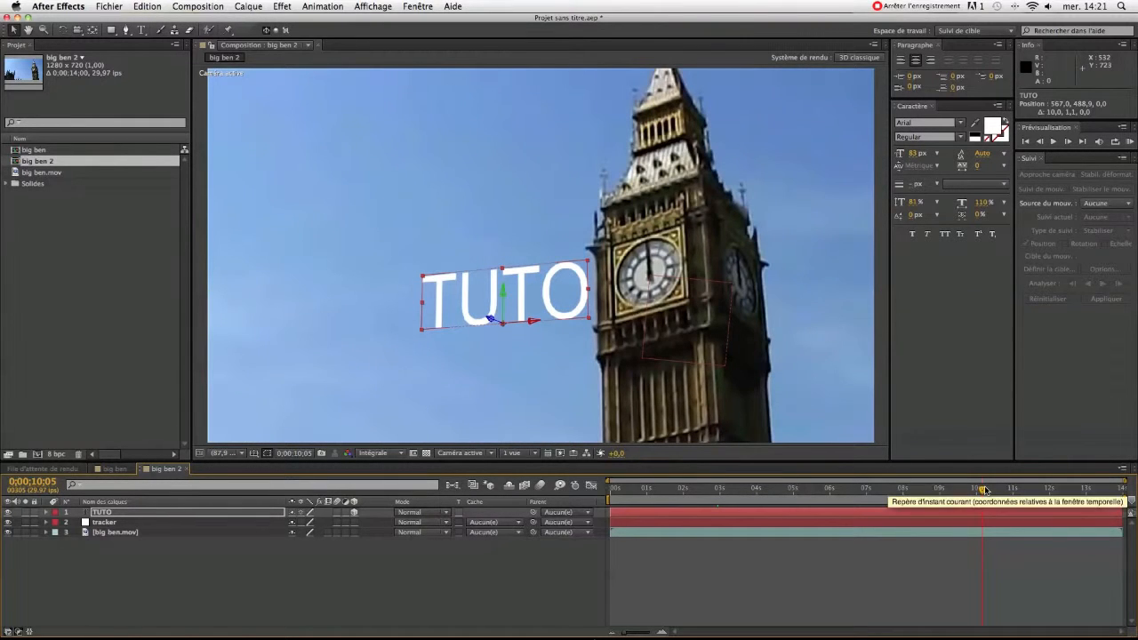
click(229, 514)
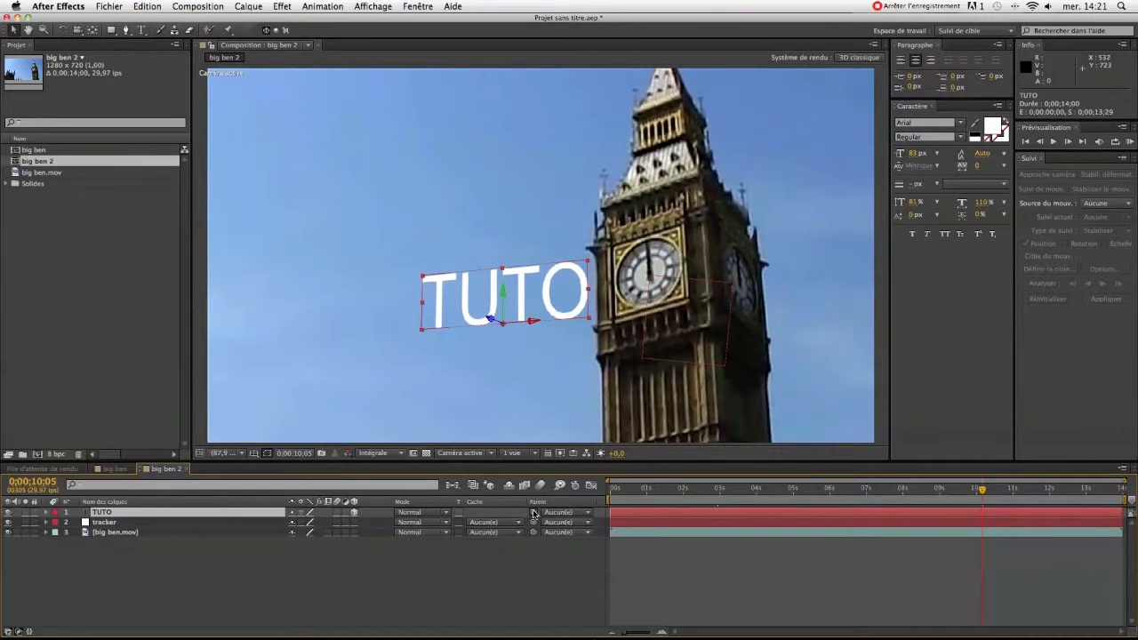
drag(532, 513, 228, 524)
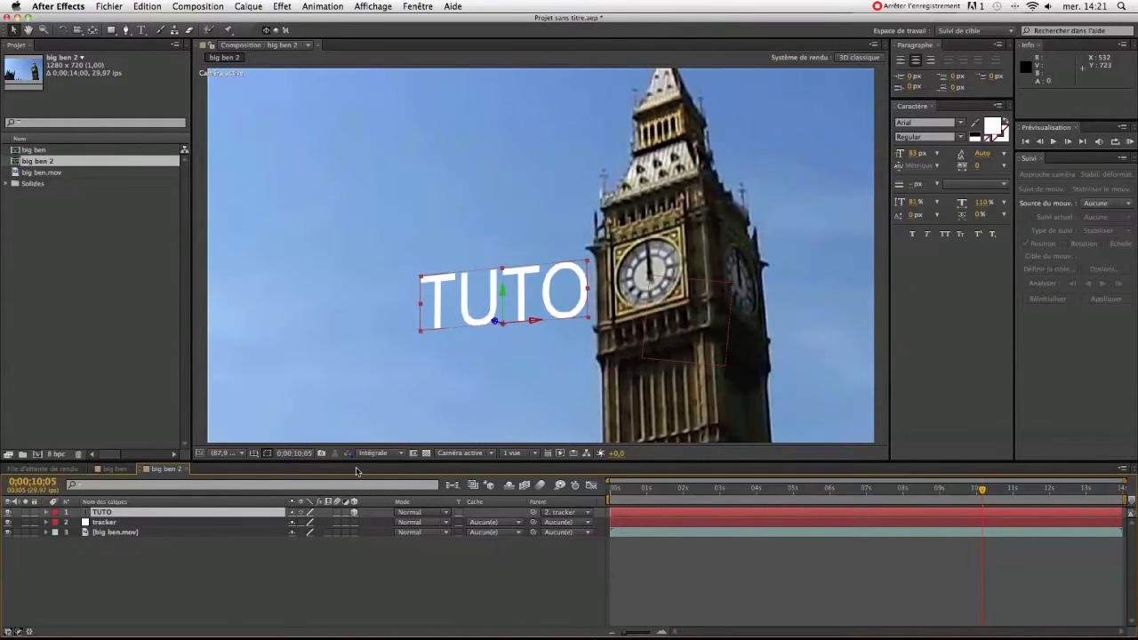
Scrub back to the first frame and preview how the TUTO text follows the tower.
drag(982, 491, 818, 492)
key(Home)
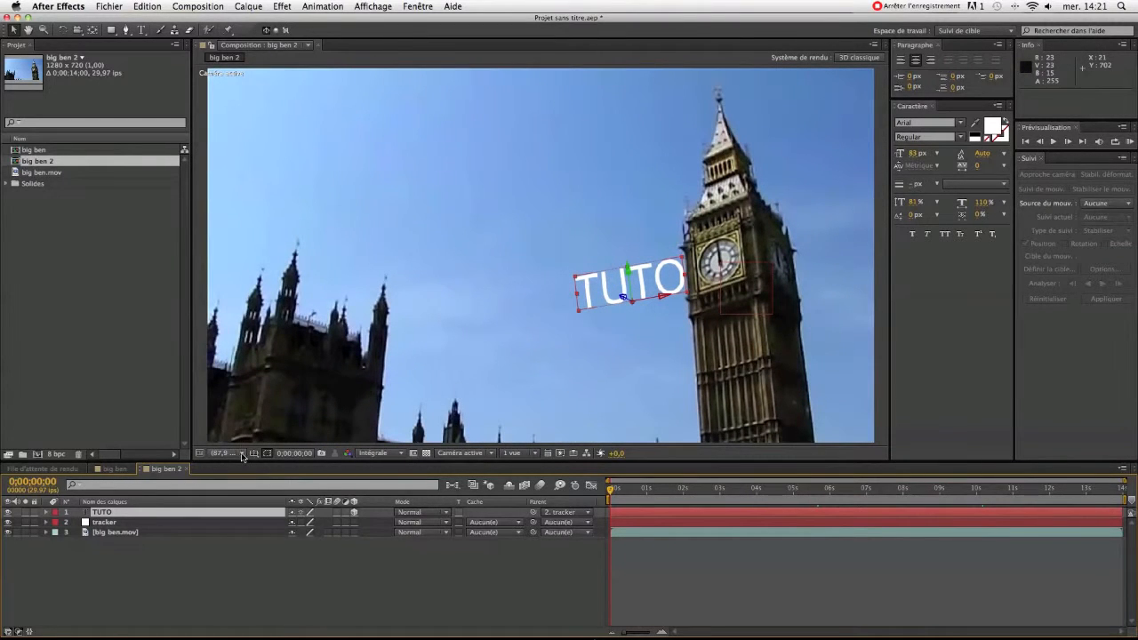
click(760, 567)
click(1130, 142)
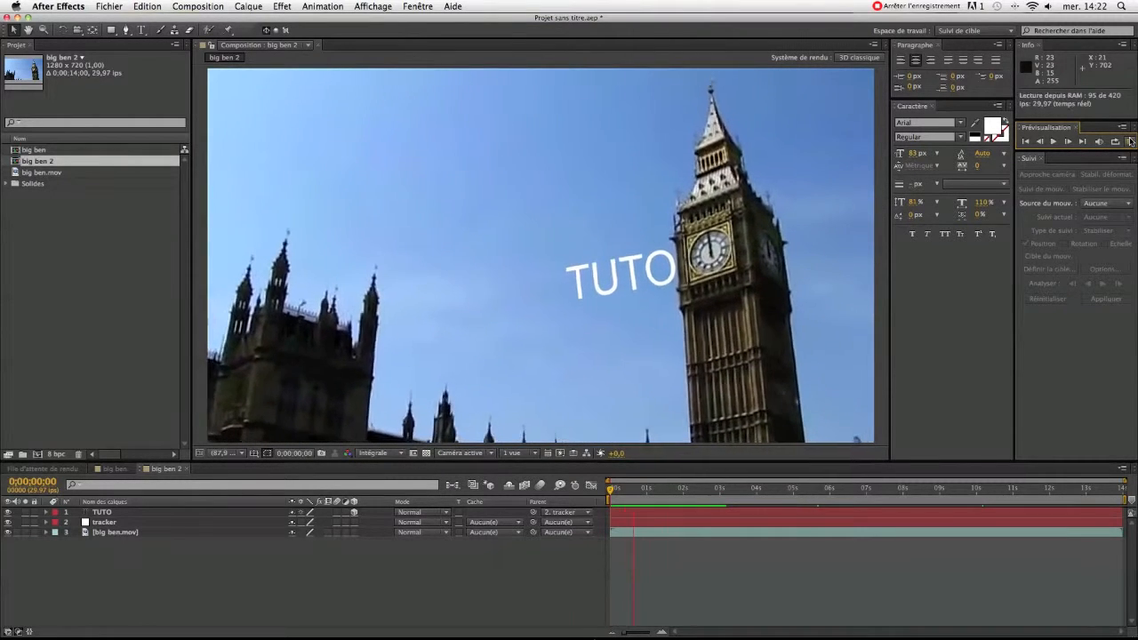
key(space)
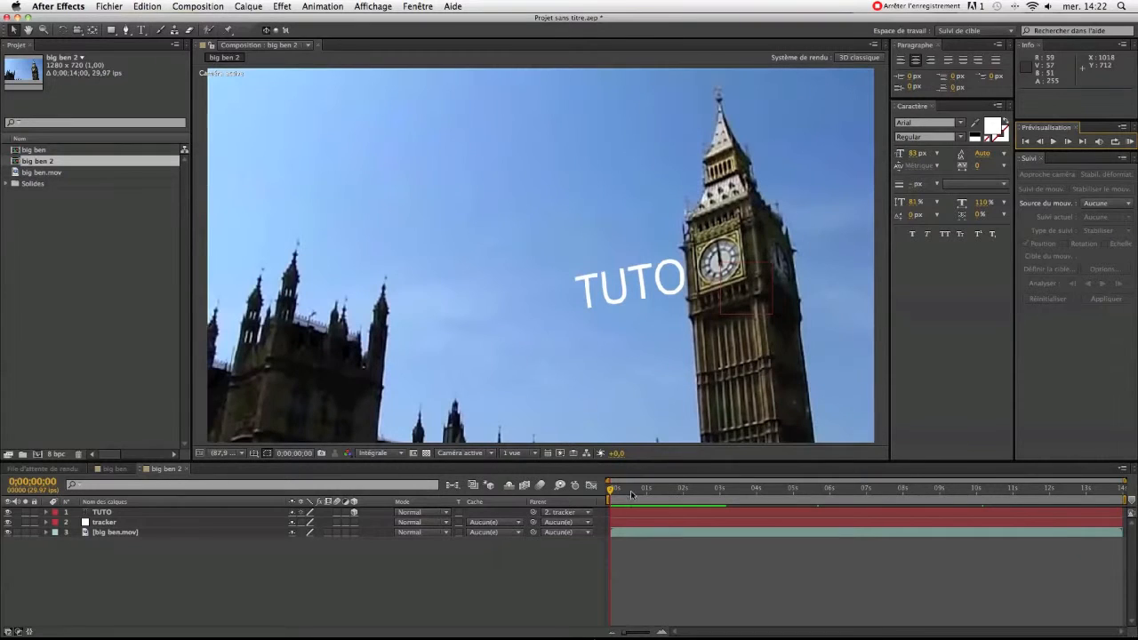
Limit the work area from 0;00;06;07 to just before the 13-second mark and start a RAM preview of that section.
drag(611, 497, 827, 497)
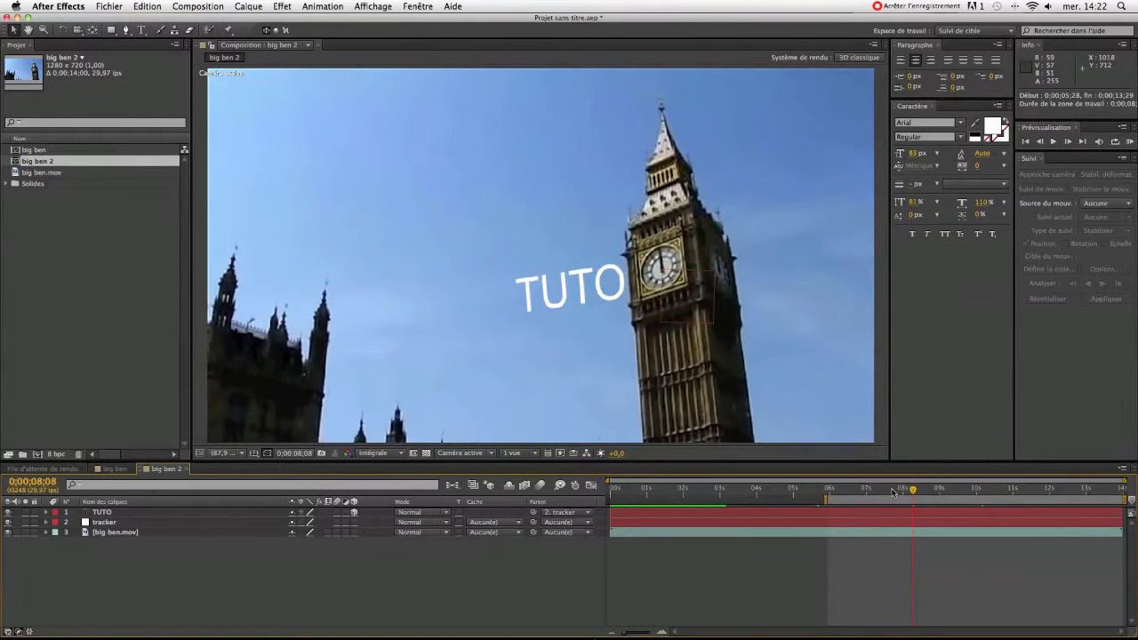
drag(827, 499, 837, 498)
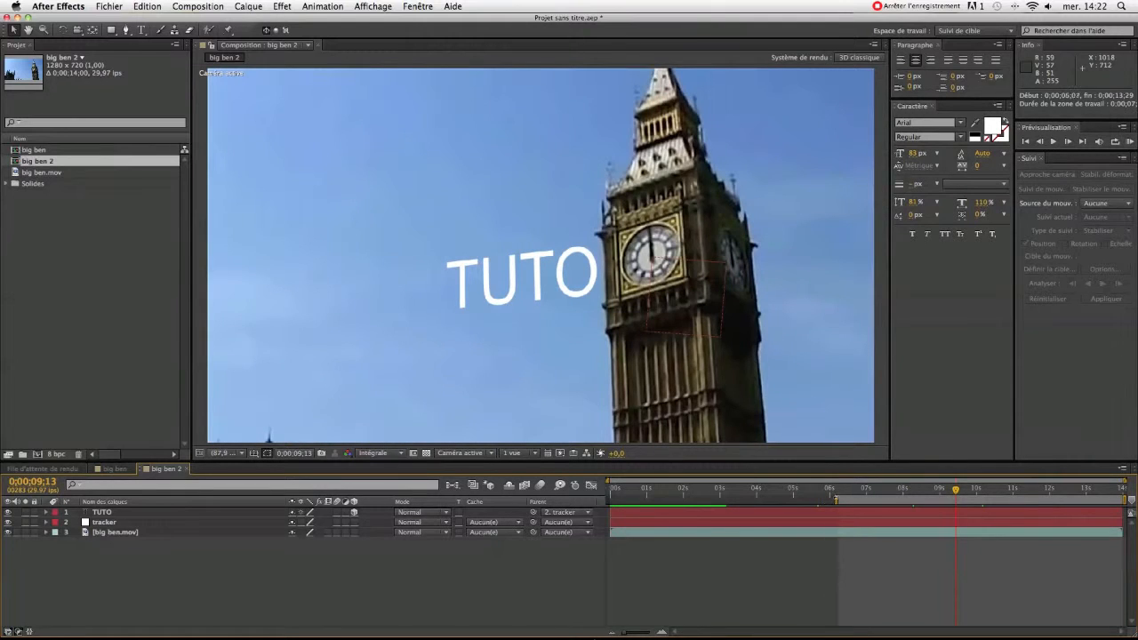
drag(1119, 499, 1075, 499)
click(1129, 141)
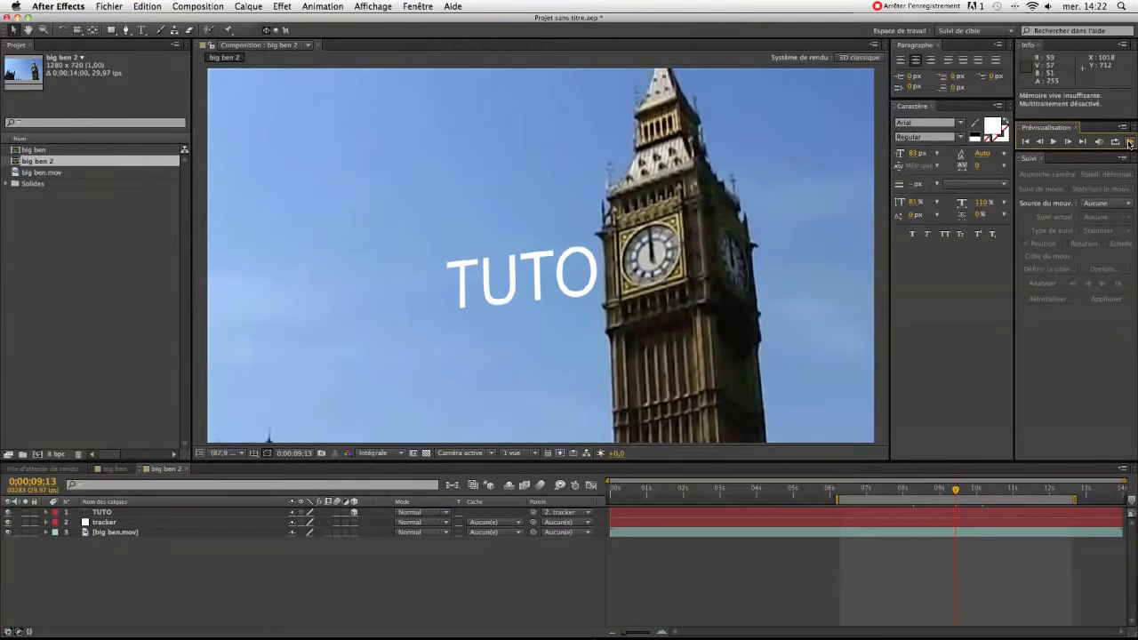